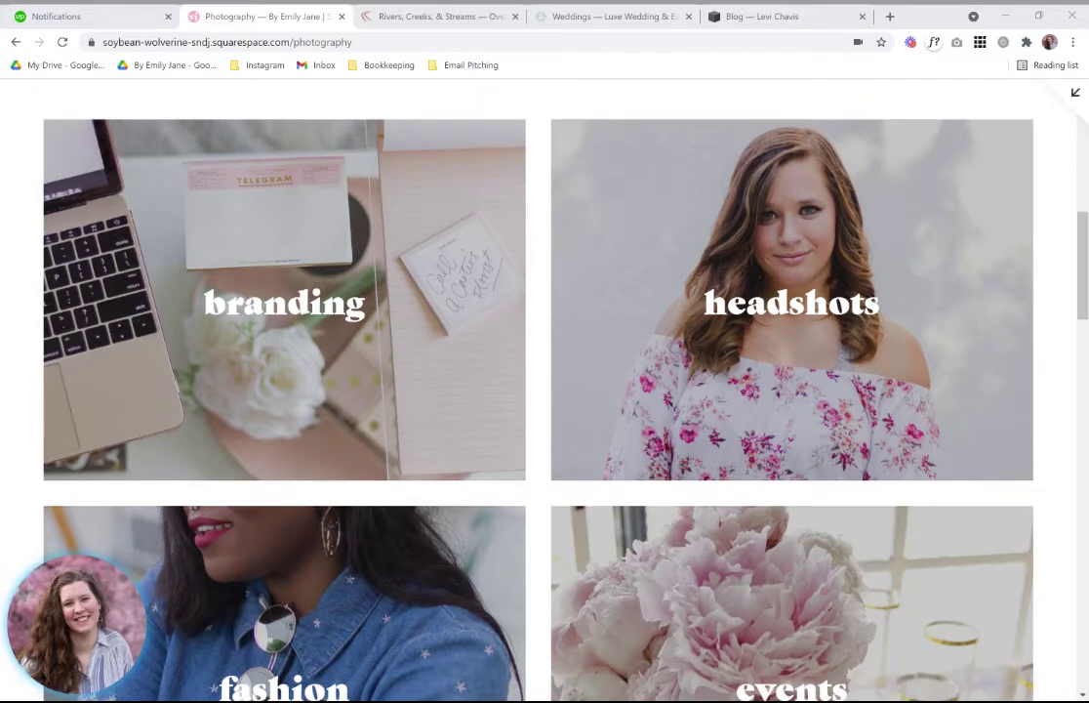
Scroll the Photography page to the branding, headshots, fashion and events portfolio tiles.
scroll(537, 390, up, 2)
Browse up and down through the Photography page's portfolio category tiles.
scroll(536, 390, up, 5)
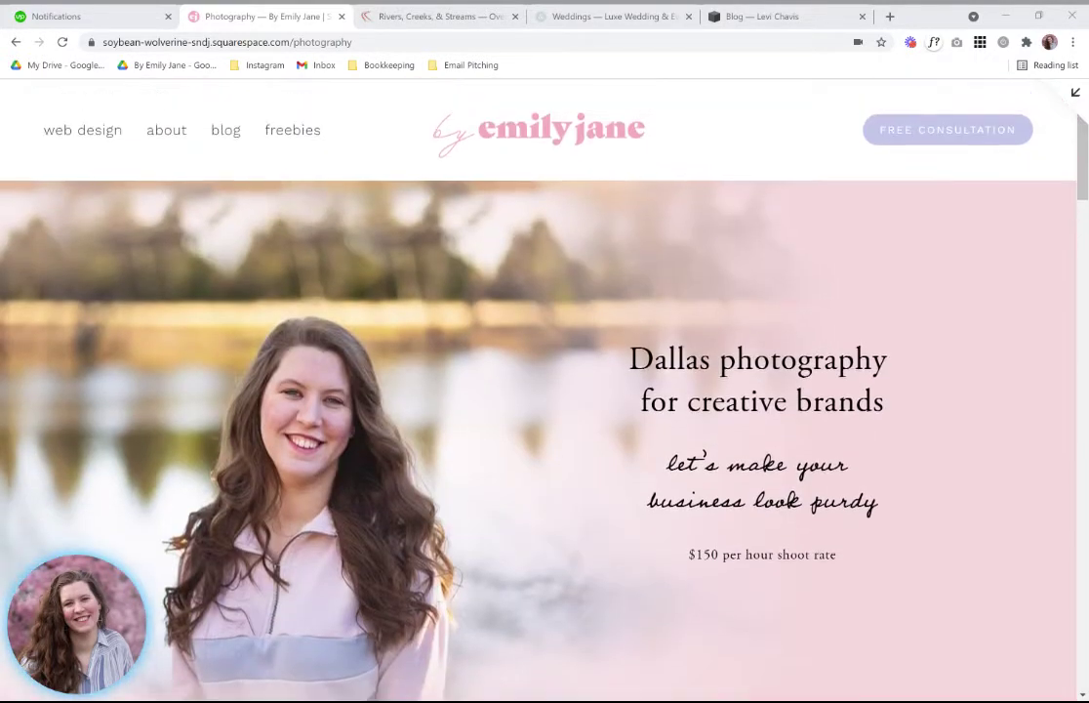
scroll(537, 390, down, 3)
scroll(537, 390, up, 3)
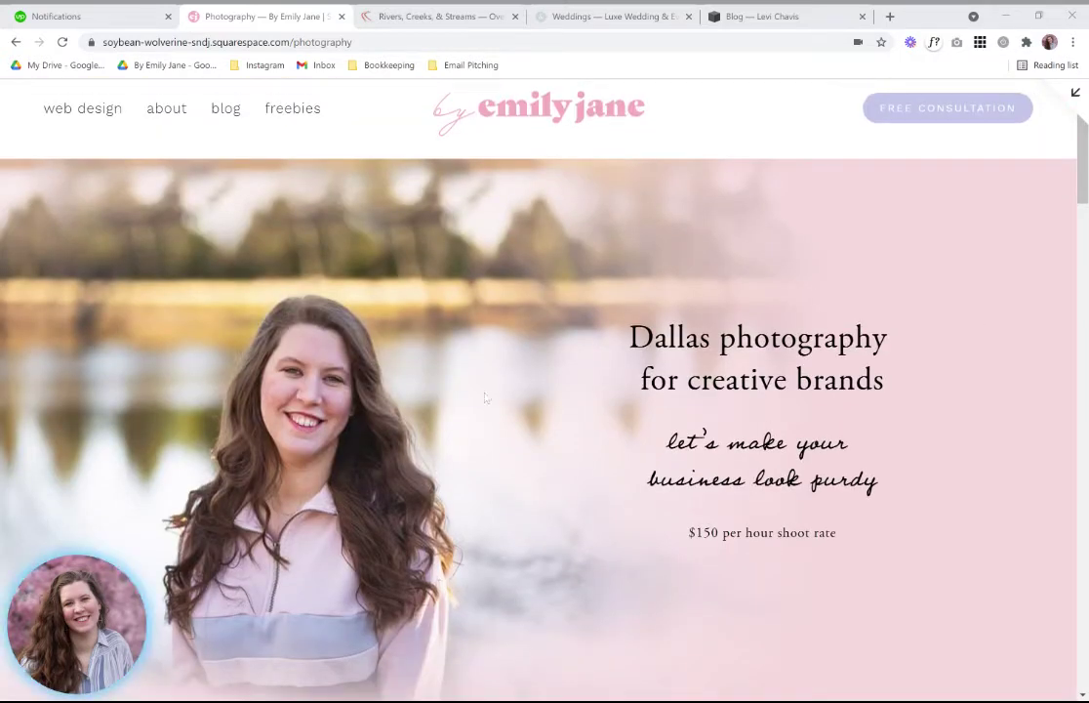
scroll(999, 509, down, 7)
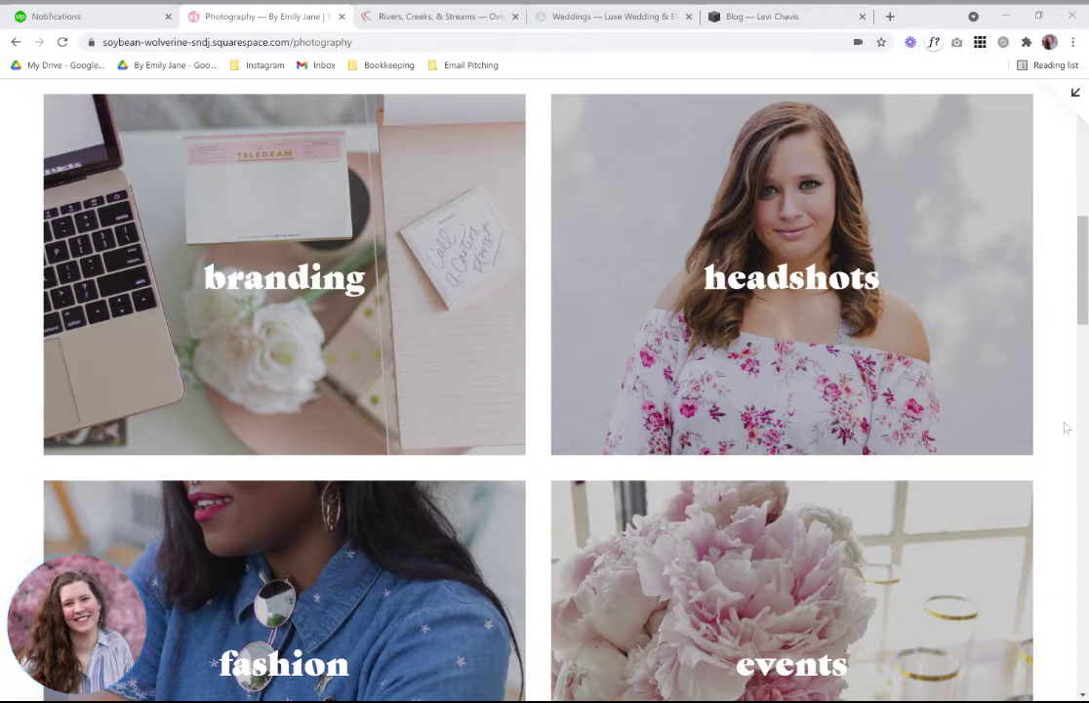
scroll(1064, 427, down, 3)
scroll(545, 391, up, 4)
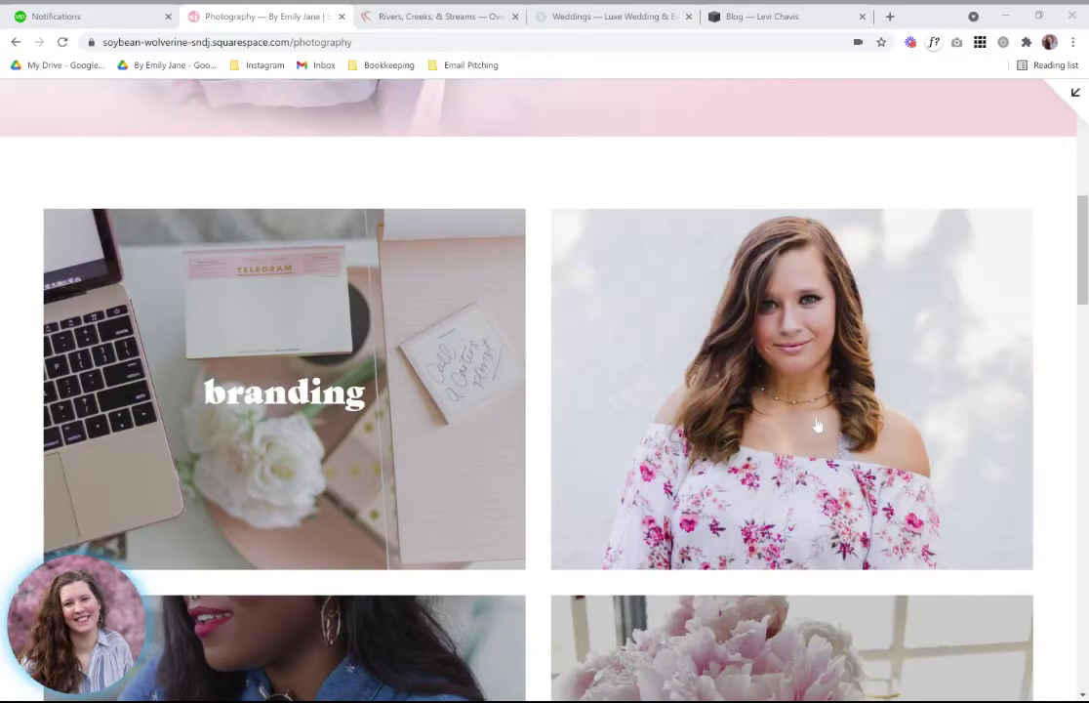
scroll(381, 498, down, 3)
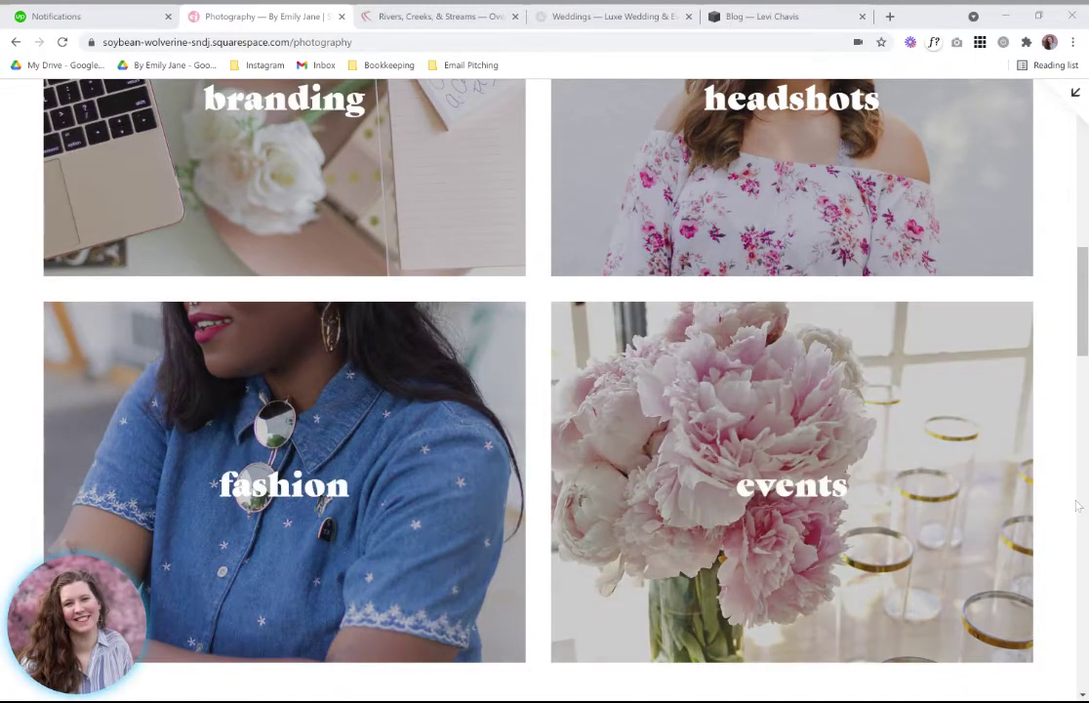
scroll(1078, 506, up, 1)
scroll(1079, 506, up, 2)
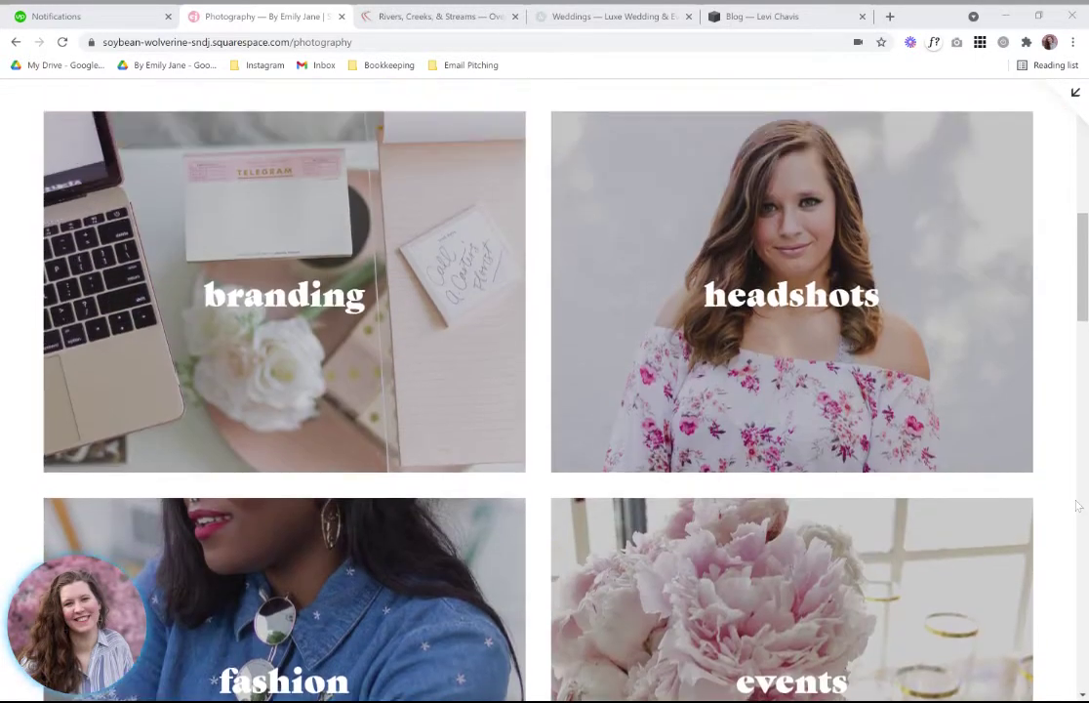
scroll(1079, 505, down, 4)
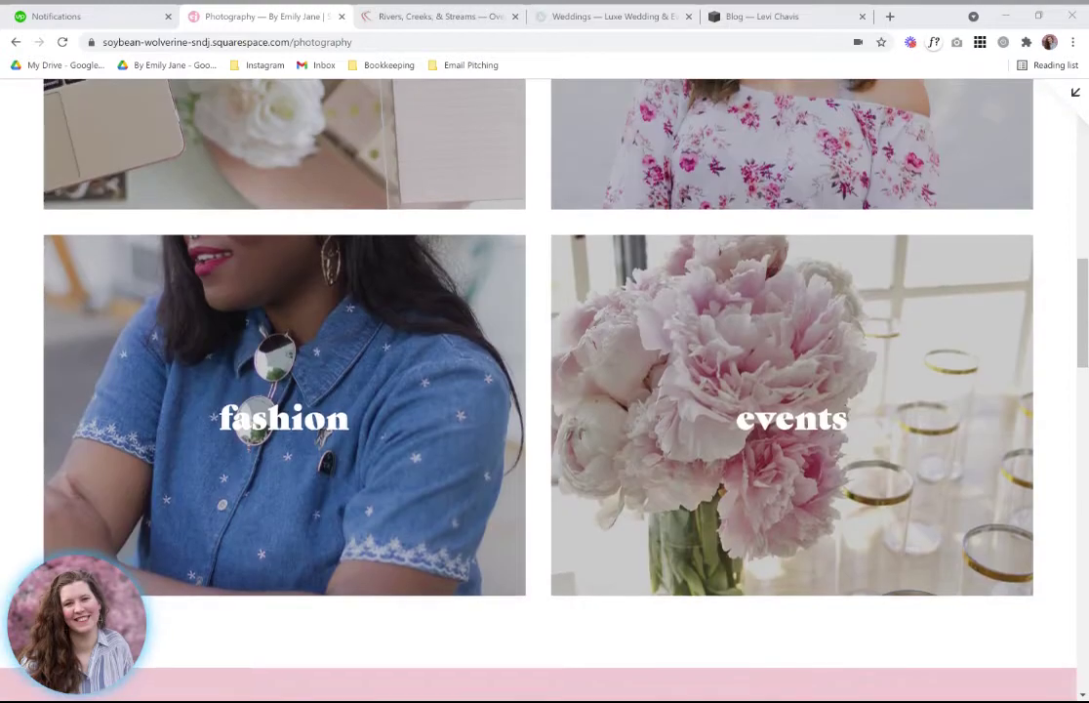
scroll(1079, 506, down, 2)
Switch to the Overland 'Rivers, Creeks, & Streams' gallery tab.
scroll(605, 100, up, 3)
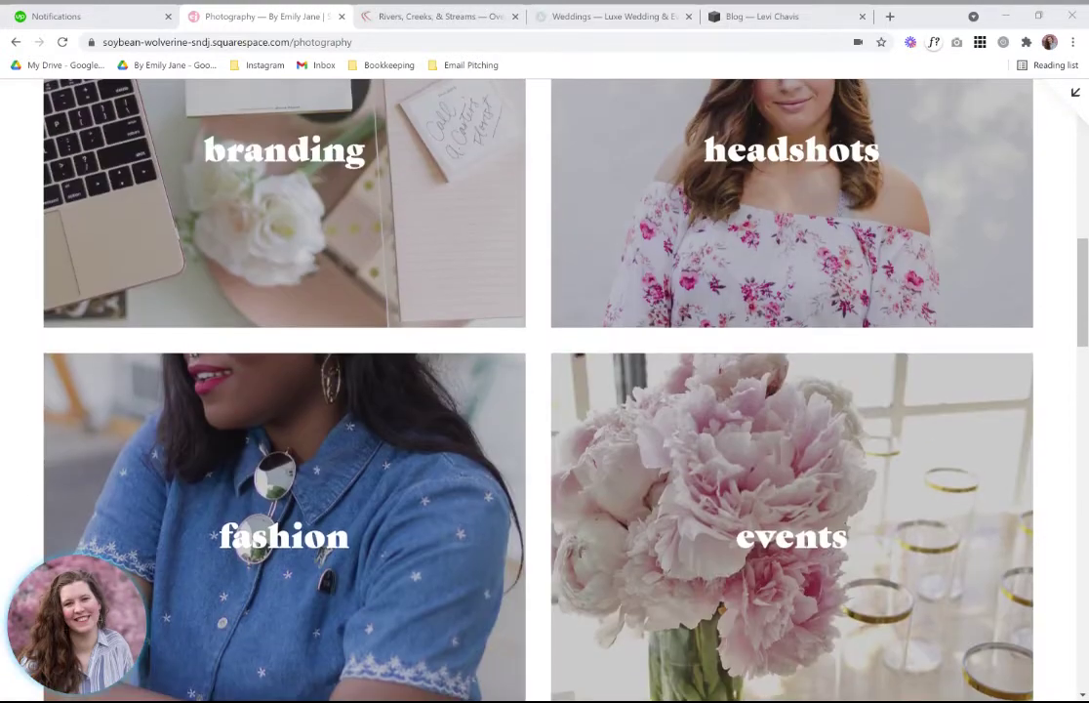
scroll(606, 100, up, 1)
click(441, 22)
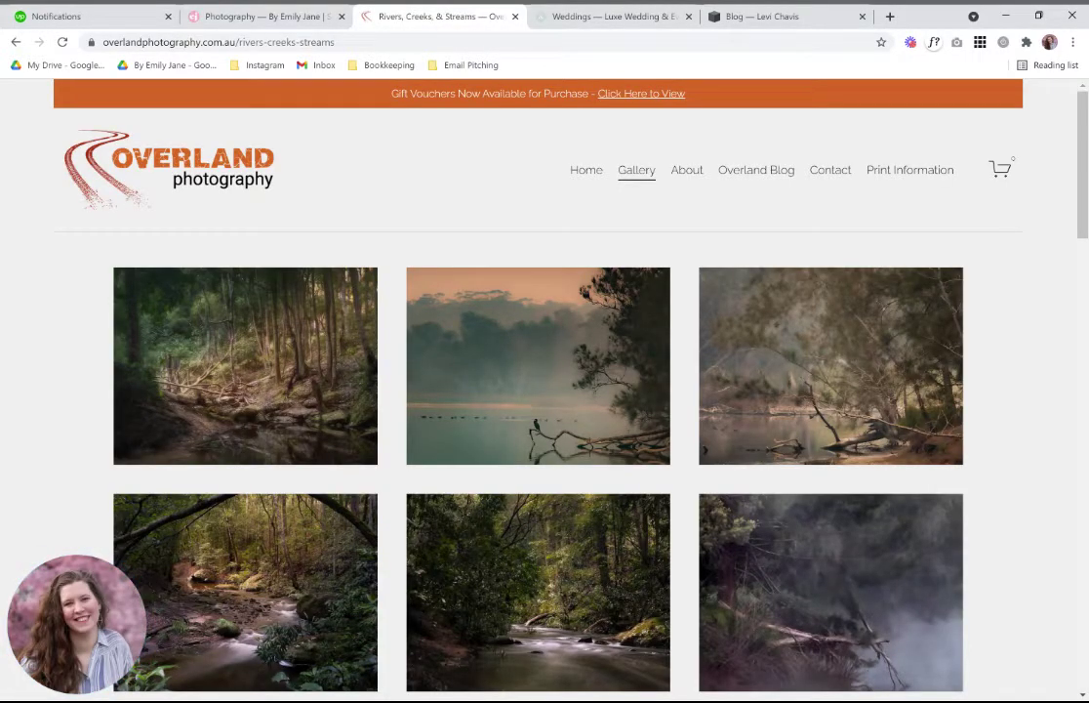
Scroll the Overland photo grid, then switch to the Classic & Curated Featured Weddings tab.
scroll(538, 390, down, 2)
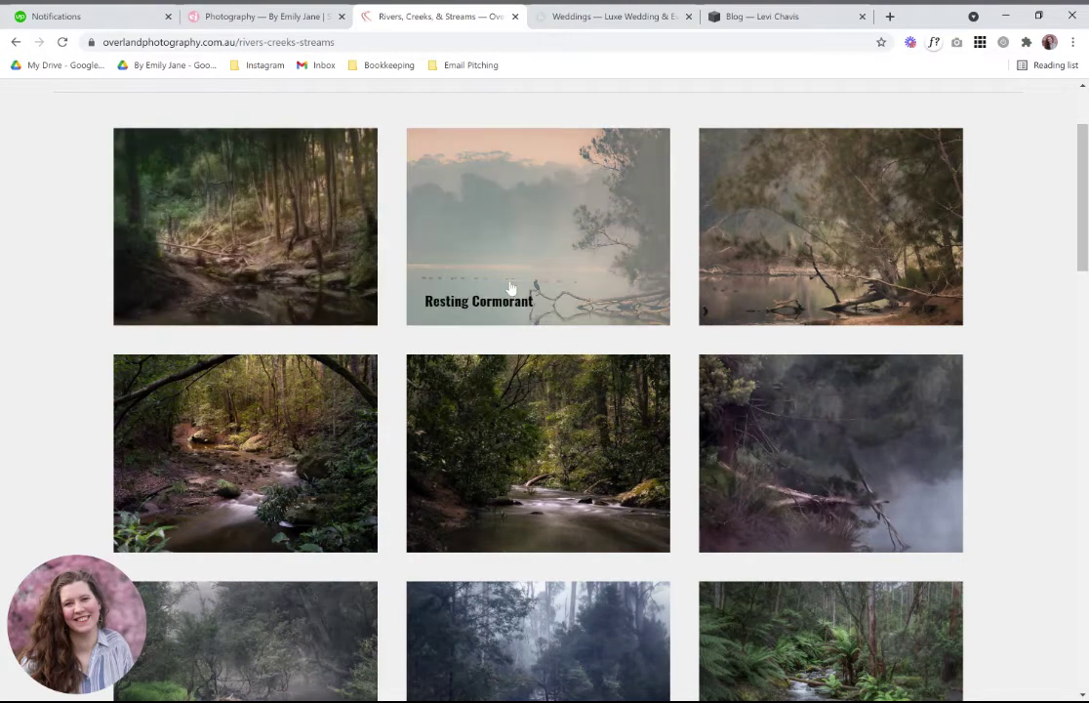
click(598, 18)
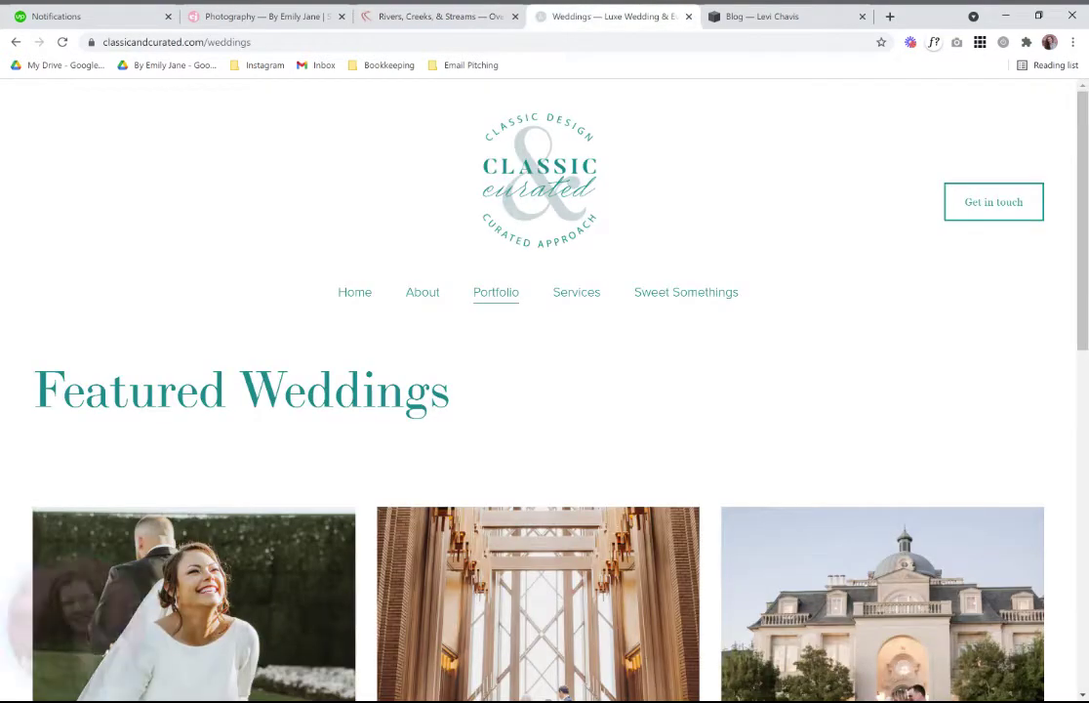
Open the Lisa & Shane Knotting Hill Place wedding page from the Featured Weddings grid.
scroll(1069, 543, down, 1)
scroll(1069, 543, down, 3)
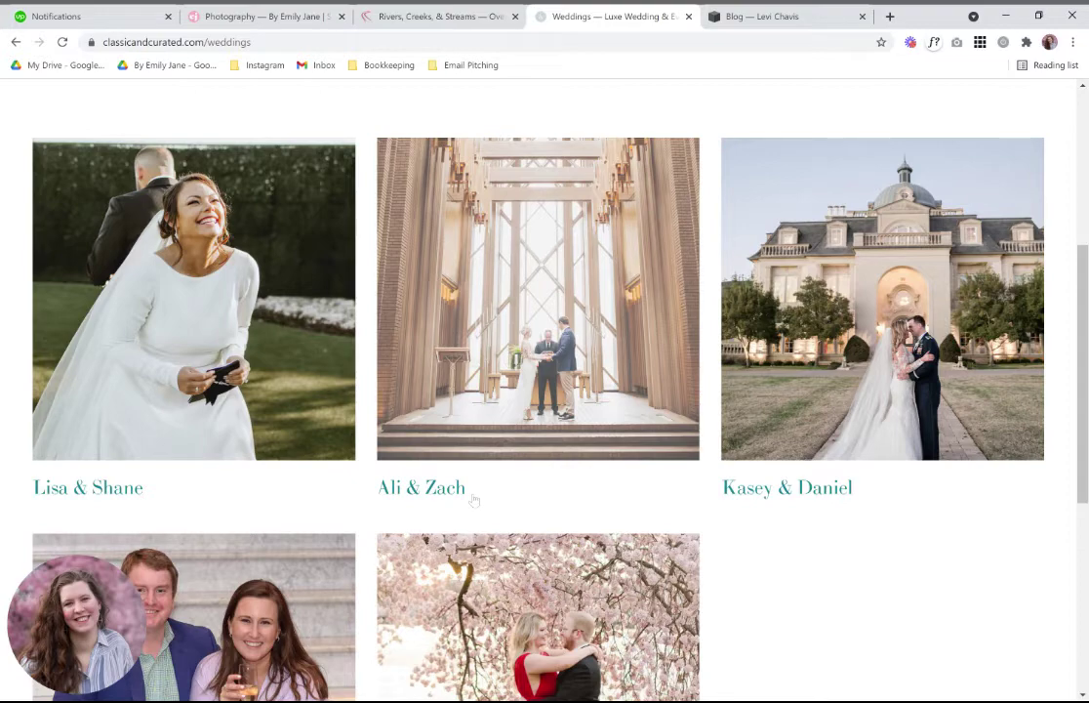
scroll(498, 459, down, 3)
scroll(523, 418, up, 2)
scroll(524, 418, up, 2)
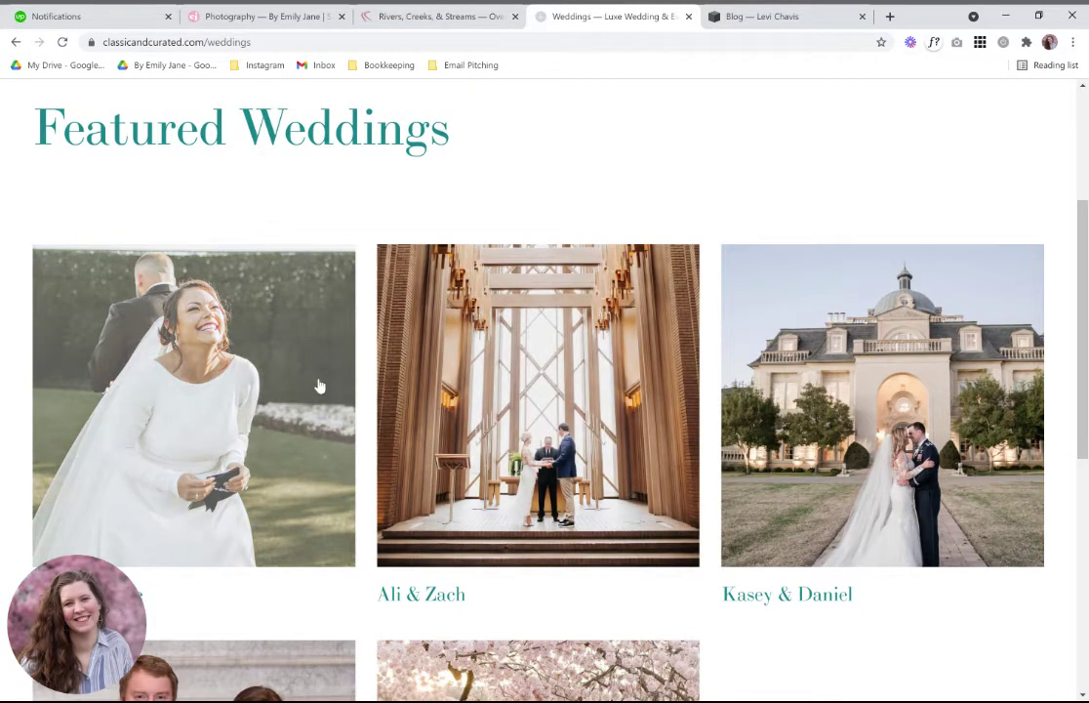
click(319, 387)
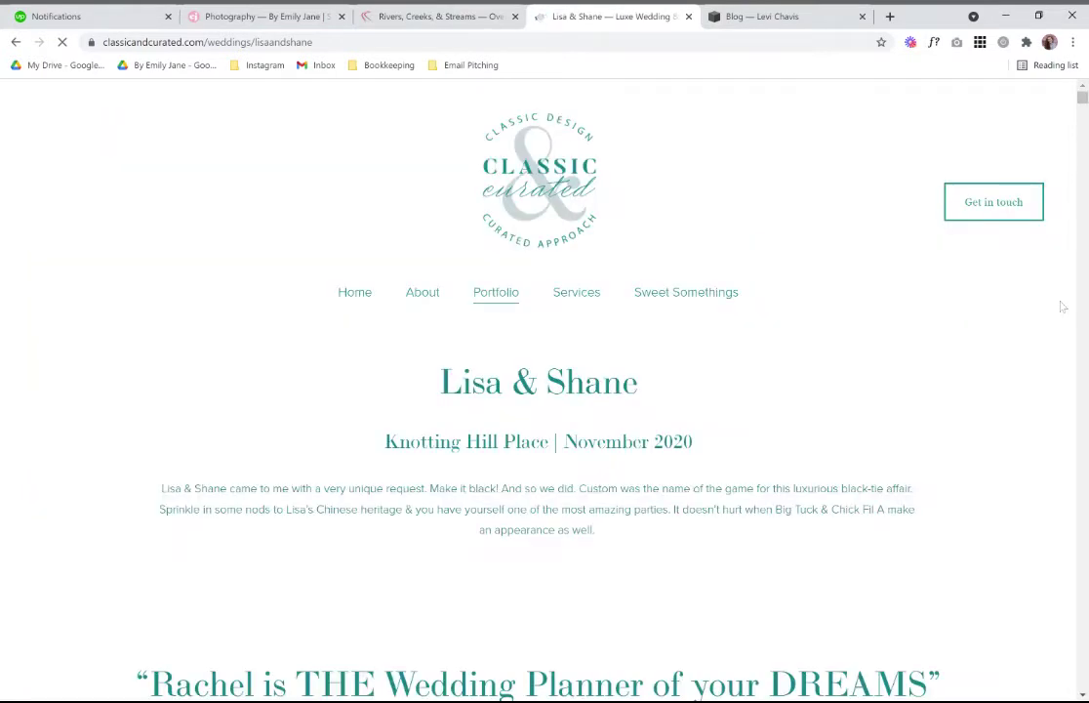
Scroll through the Lisa & Shane wedding photo gallery down to the bottom.
scroll(1062, 306, down, 1)
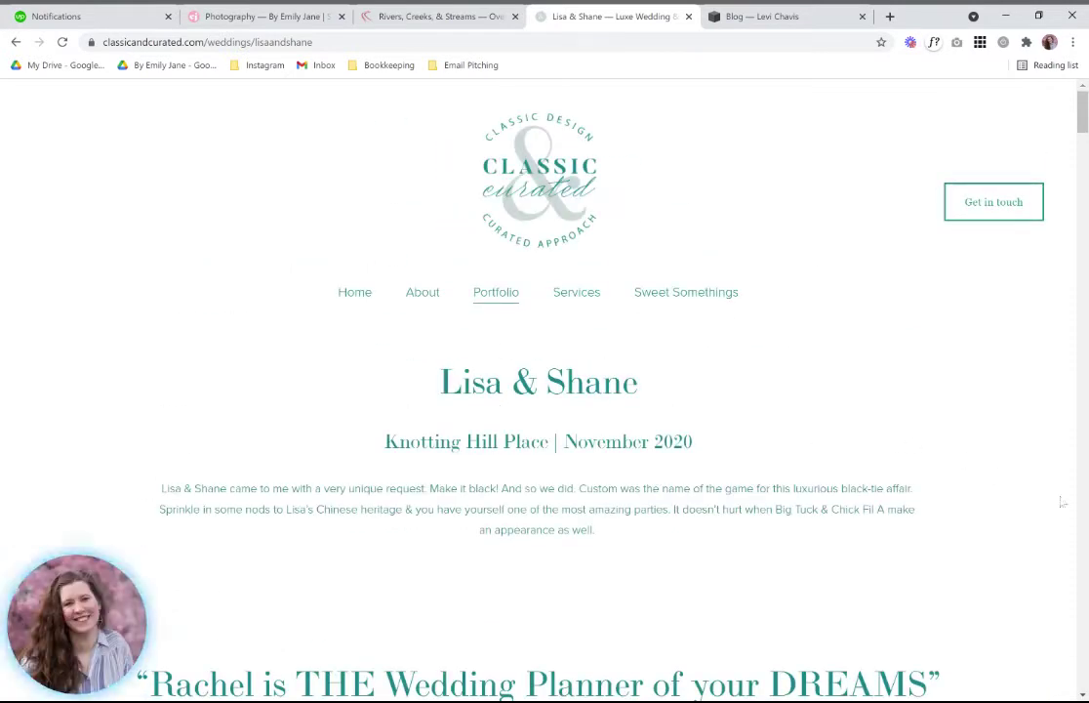
scroll(1062, 502, down, 2)
scroll(1062, 502, down, 1)
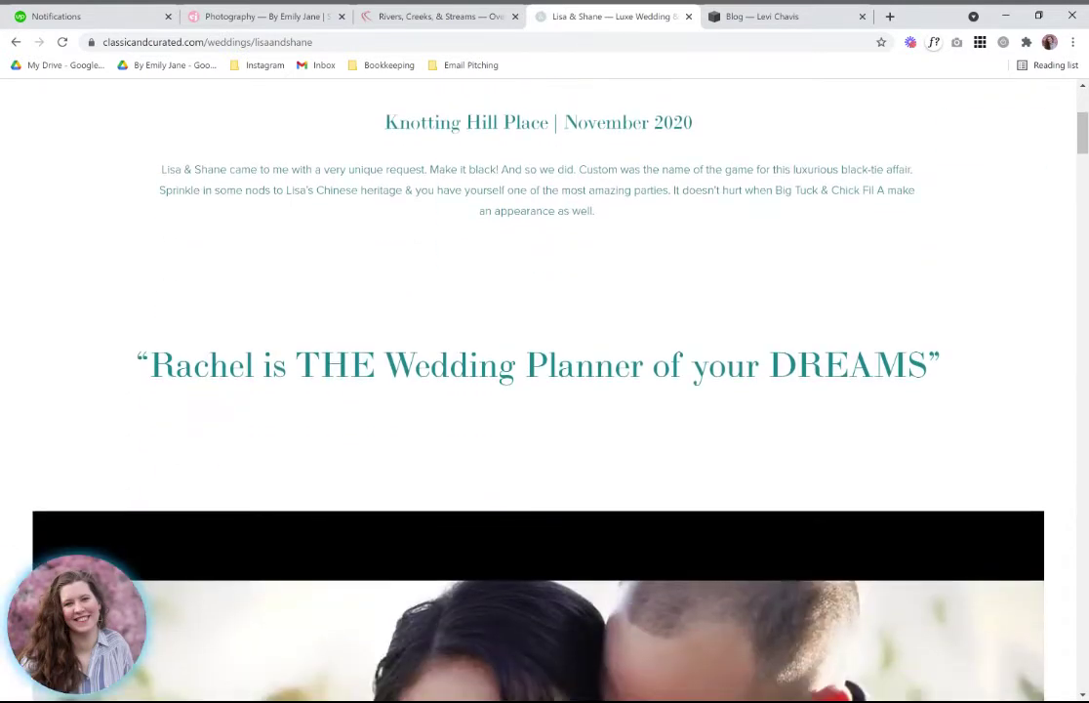
scroll(1063, 502, down, 2)
scroll(1064, 443, down, 3)
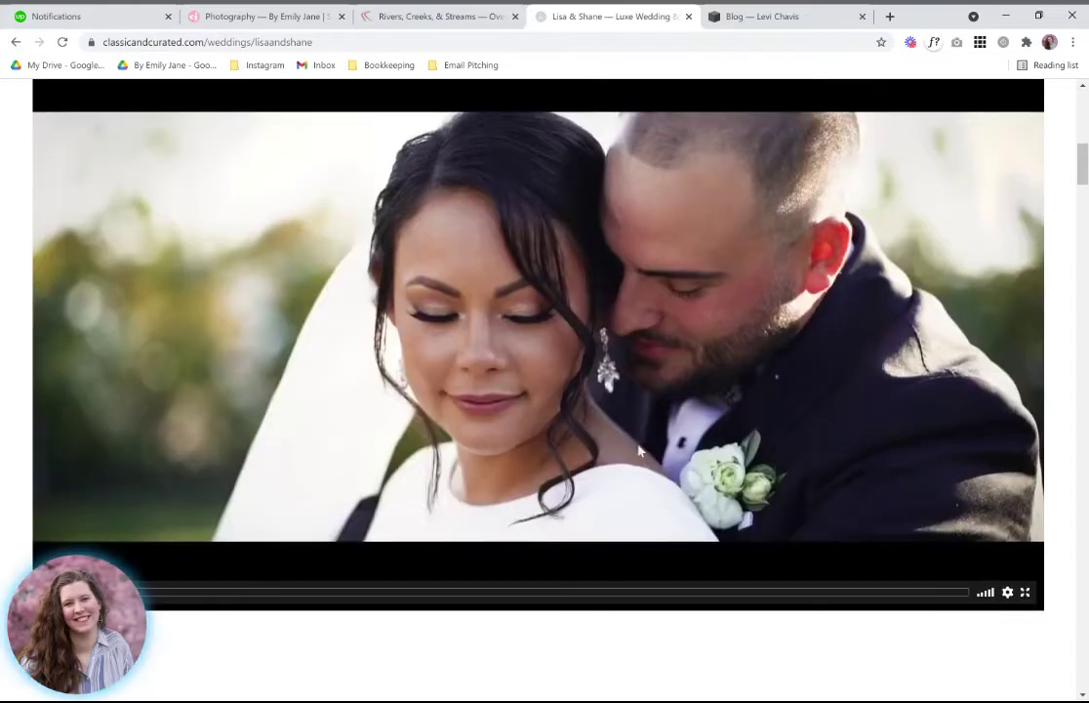
scroll(1064, 443, down, 3)
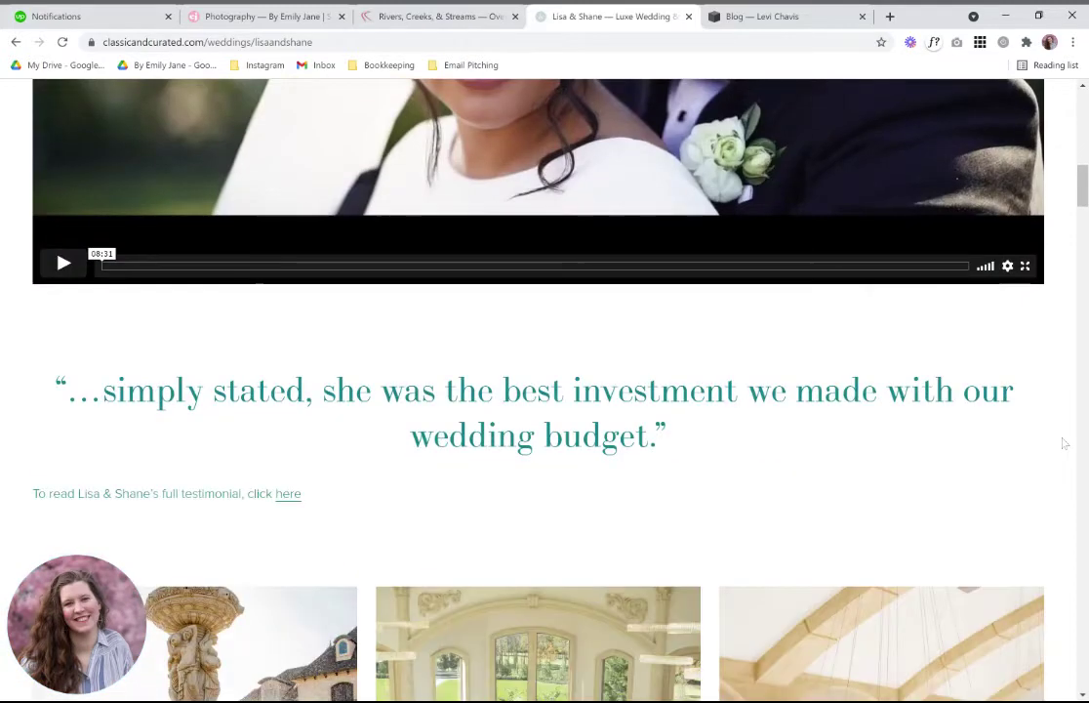
scroll(1062, 442, down, 2)
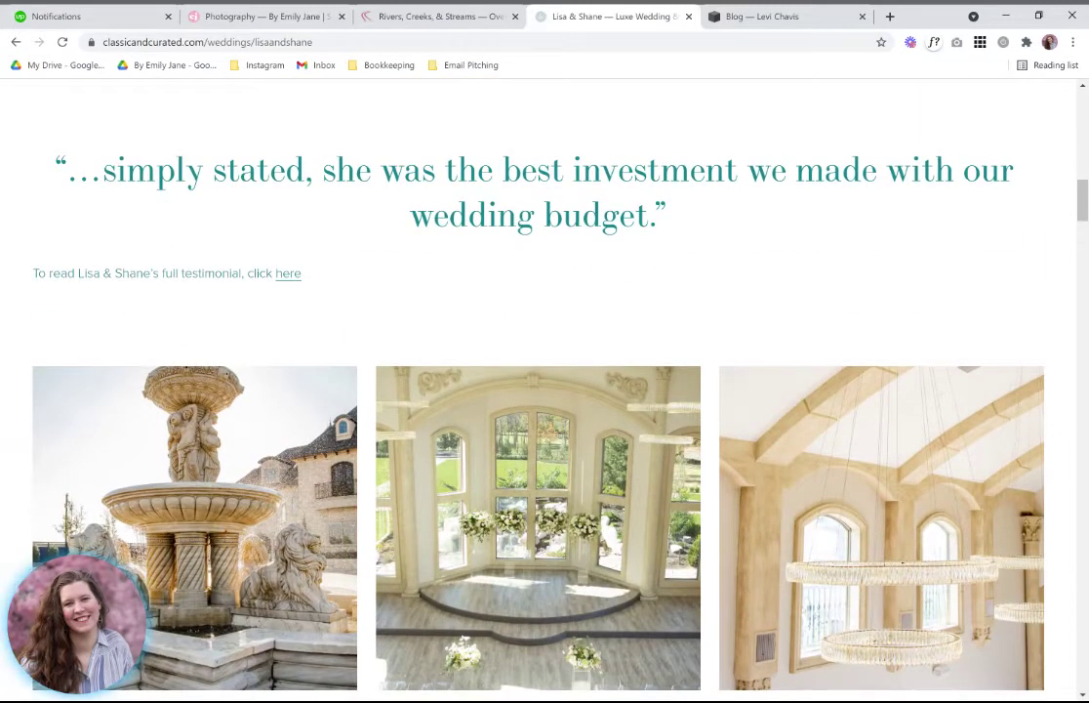
scroll(545, 390, down, 1)
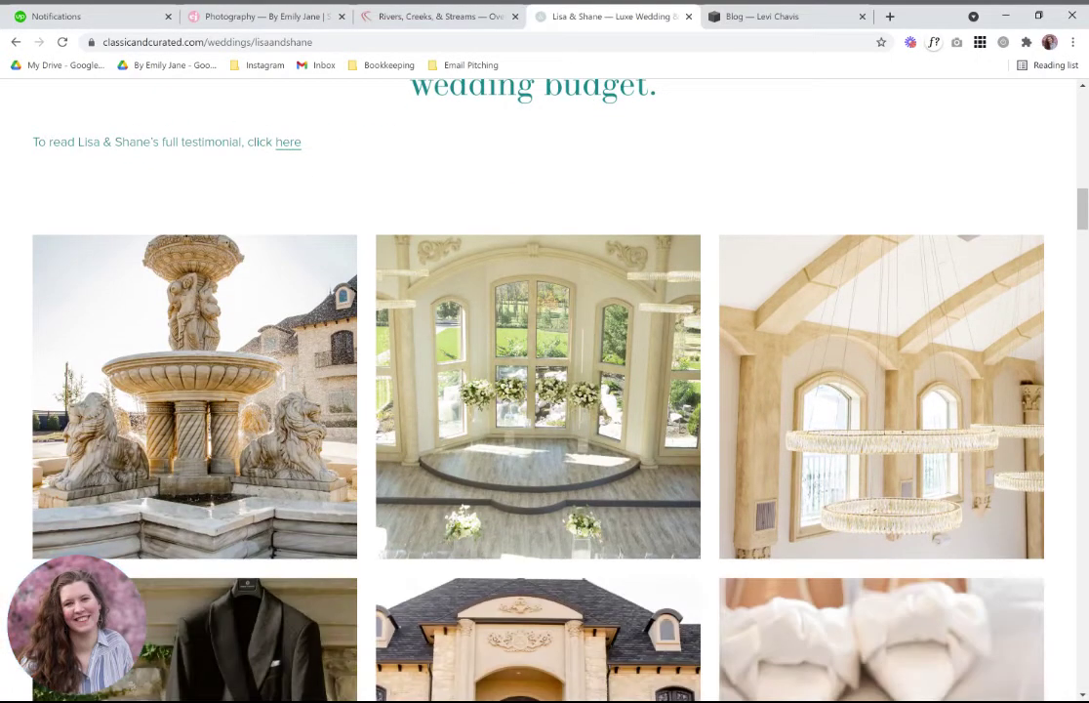
scroll(545, 391, down, 1)
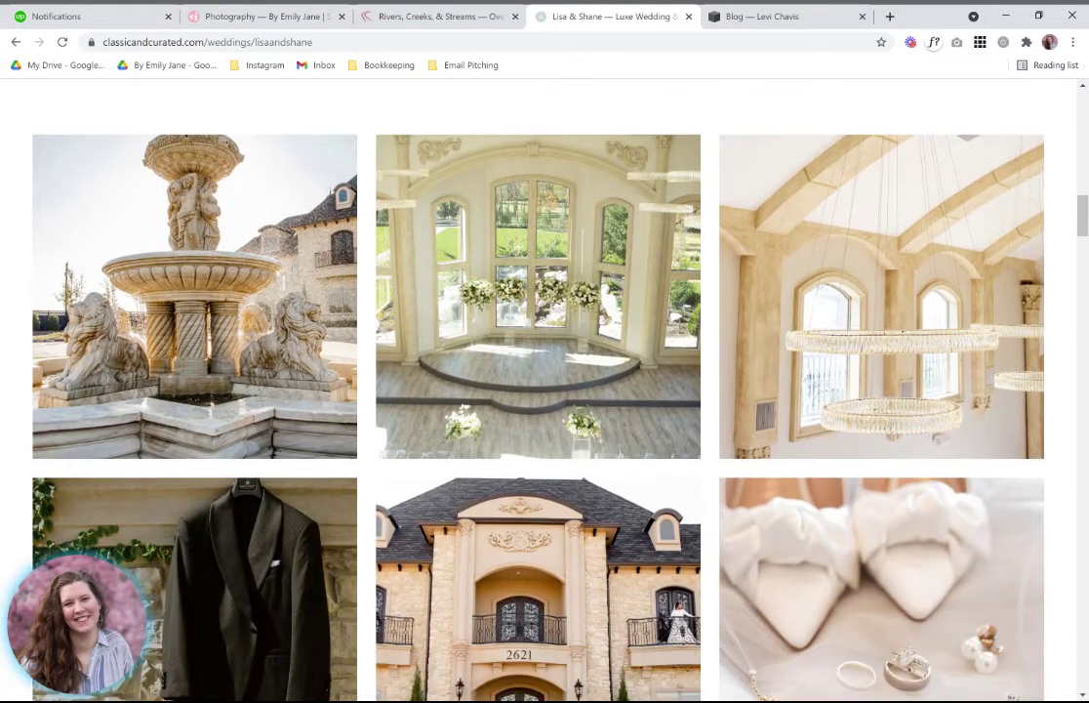
scroll(544, 391, down, 4)
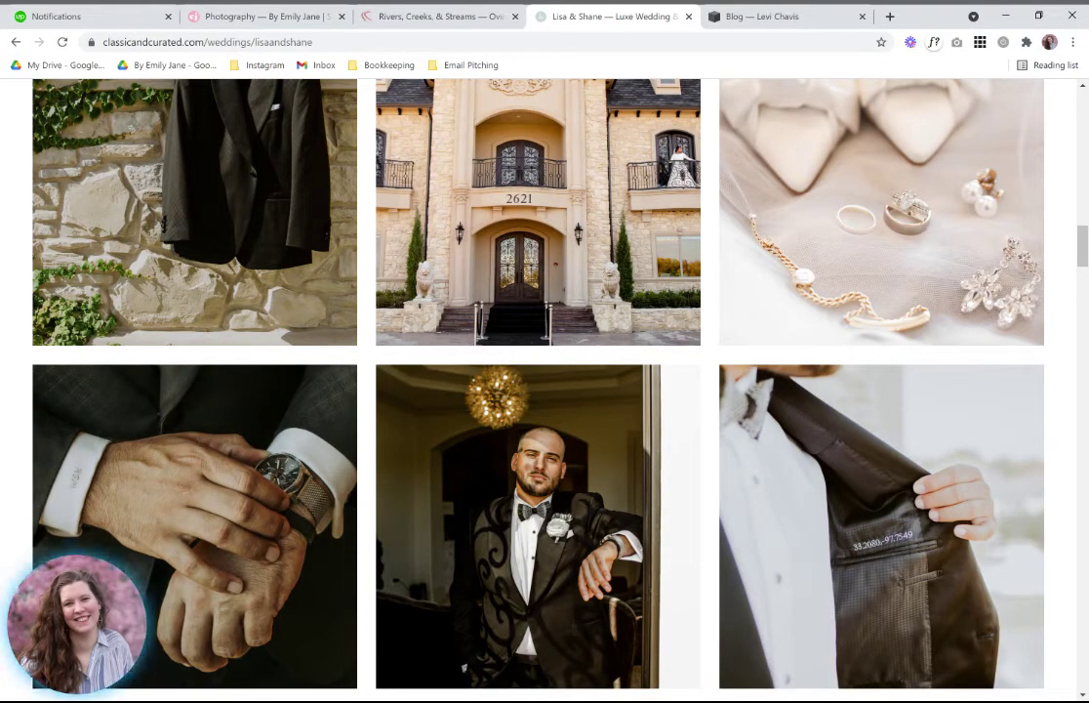
scroll(545, 391, down, 2)
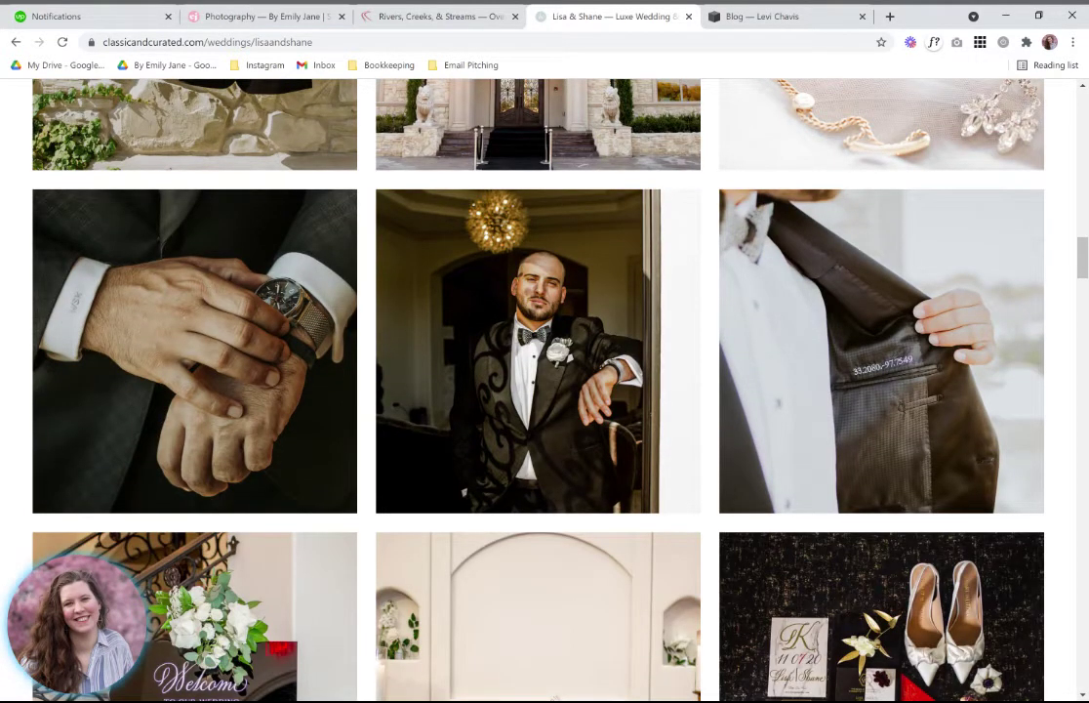
scroll(544, 390, down, 2)
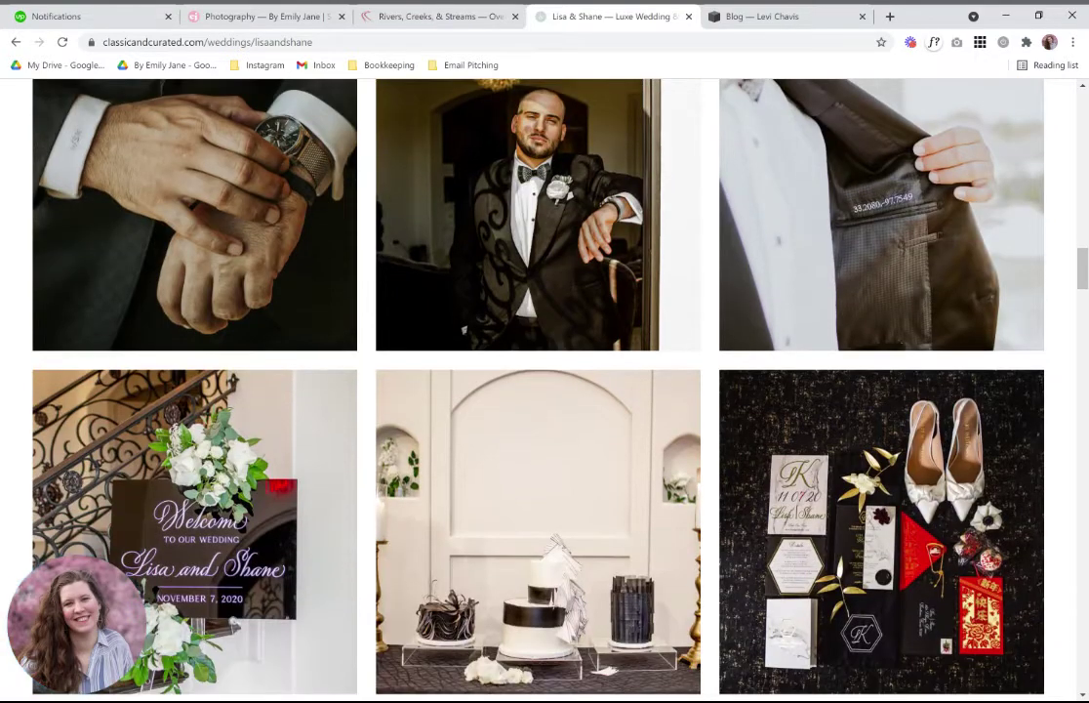
scroll(545, 390, down, 2)
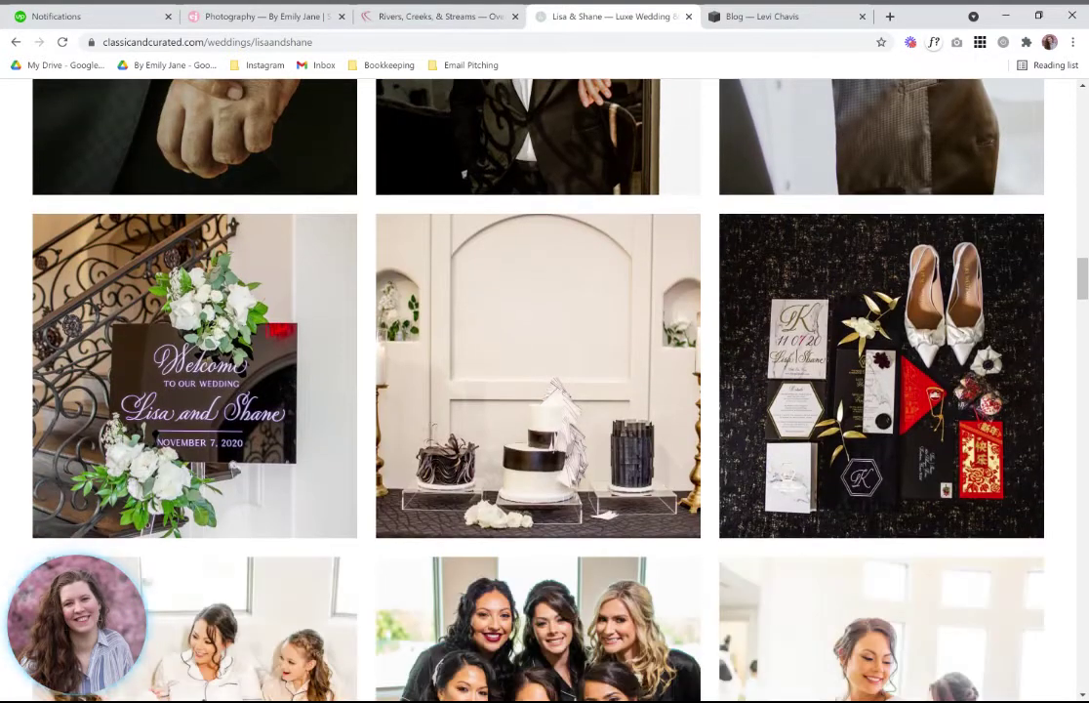
scroll(545, 391, down, 2)
scroll(545, 390, down, 2)
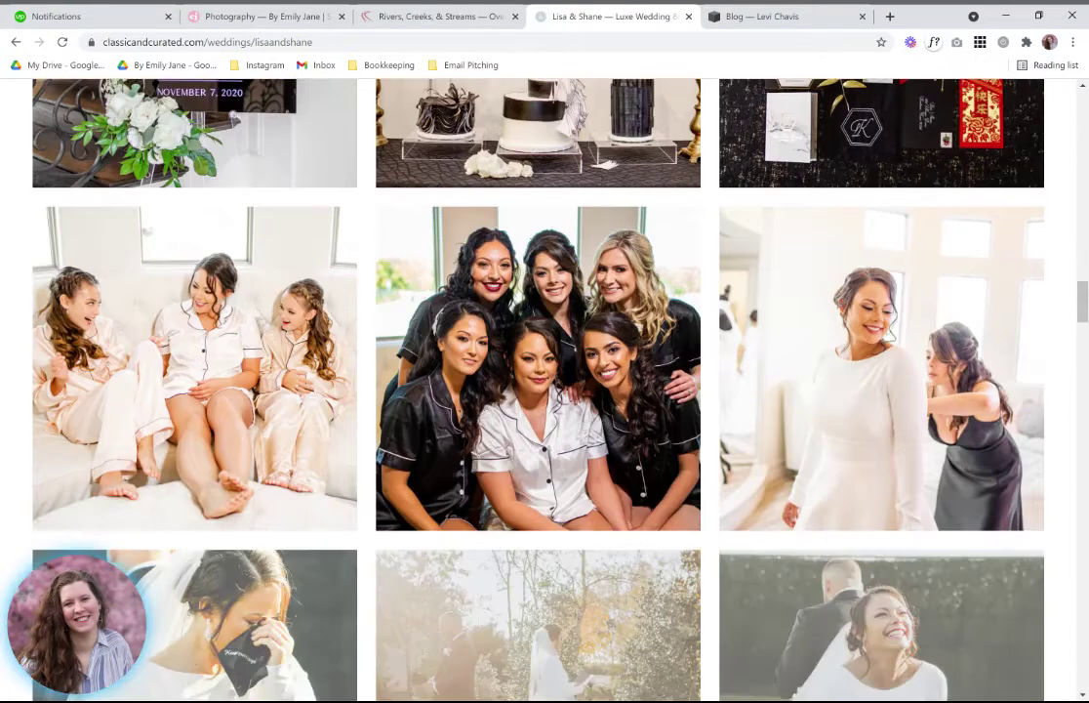
scroll(545, 391, down, 2)
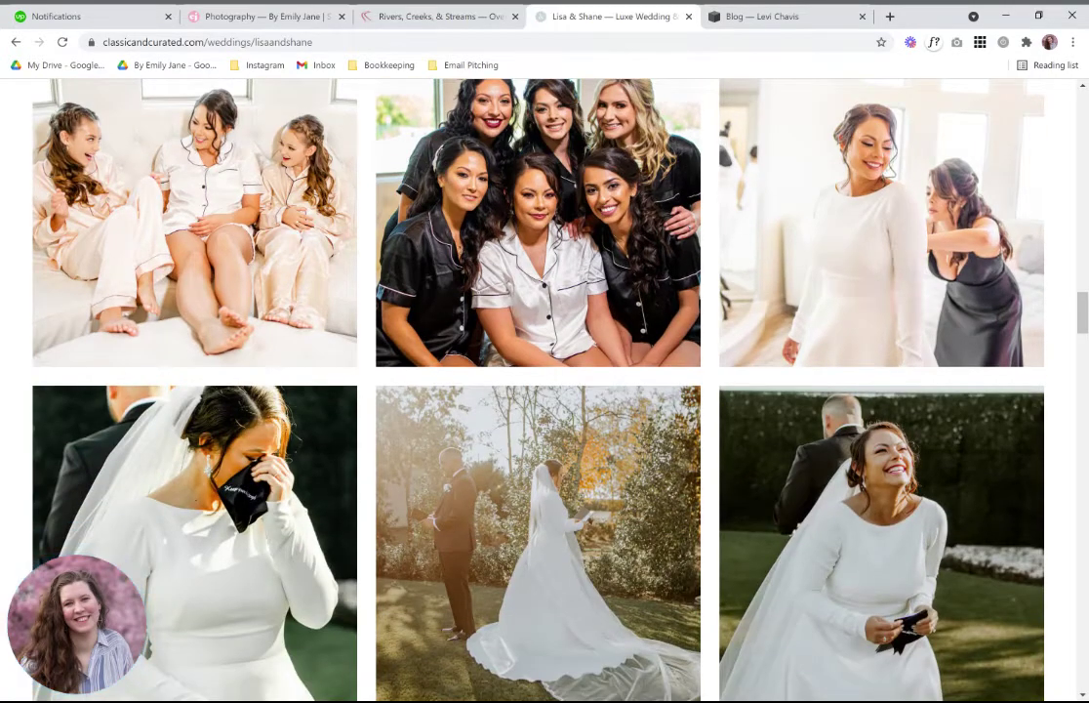
scroll(545, 390, down, 3)
scroll(544, 391, down, 4)
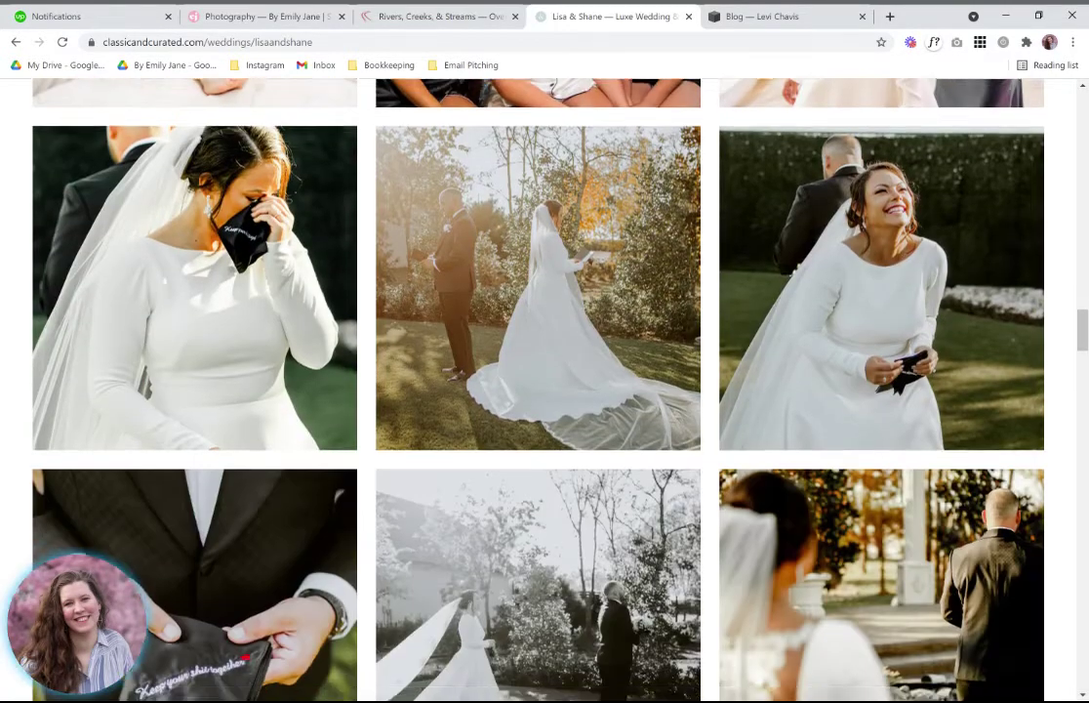
scroll(1053, 417, down, 3)
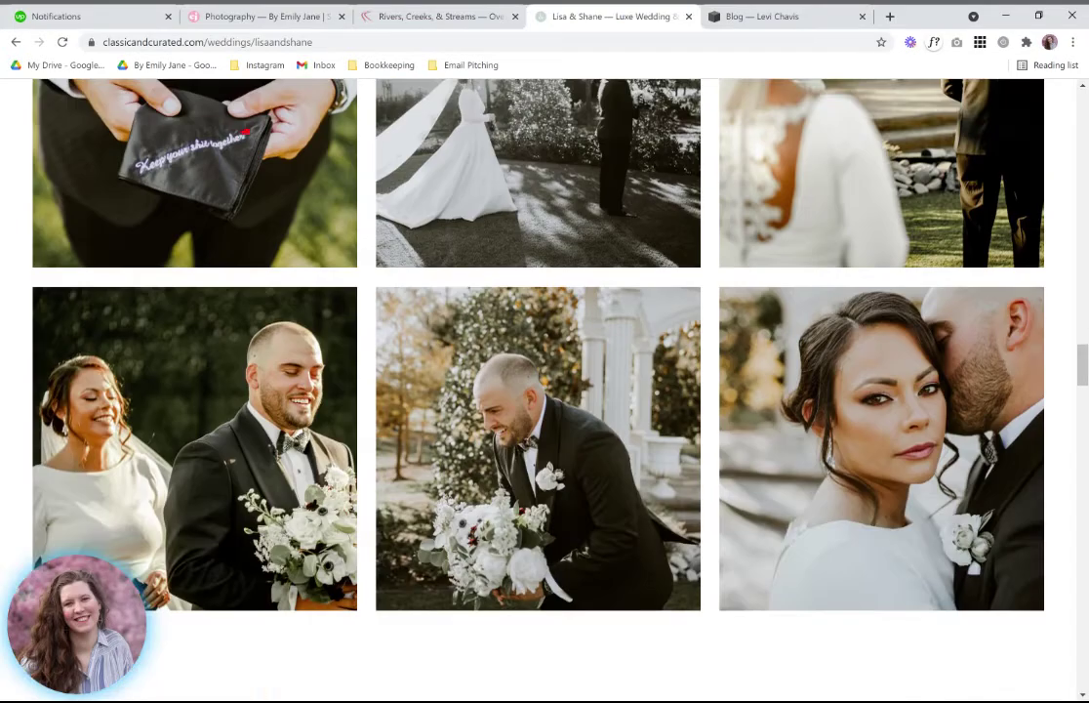
scroll(1052, 417, down, 2)
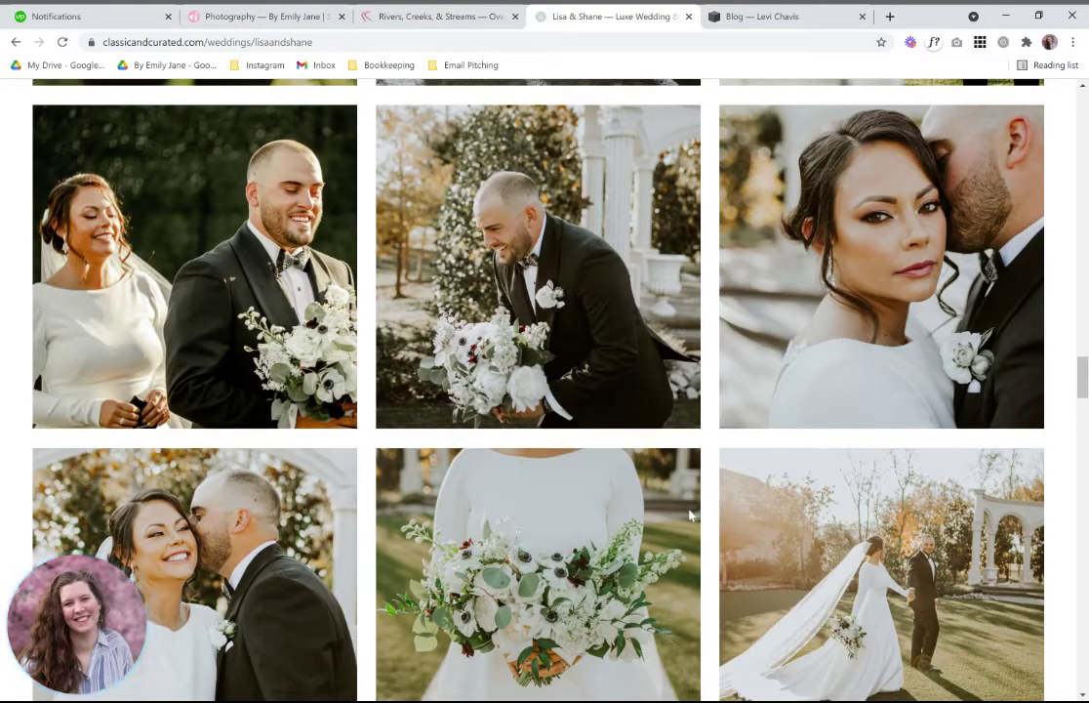
scroll(690, 516, down, 5)
scroll(689, 516, down, 3)
scroll(690, 515, down, 10)
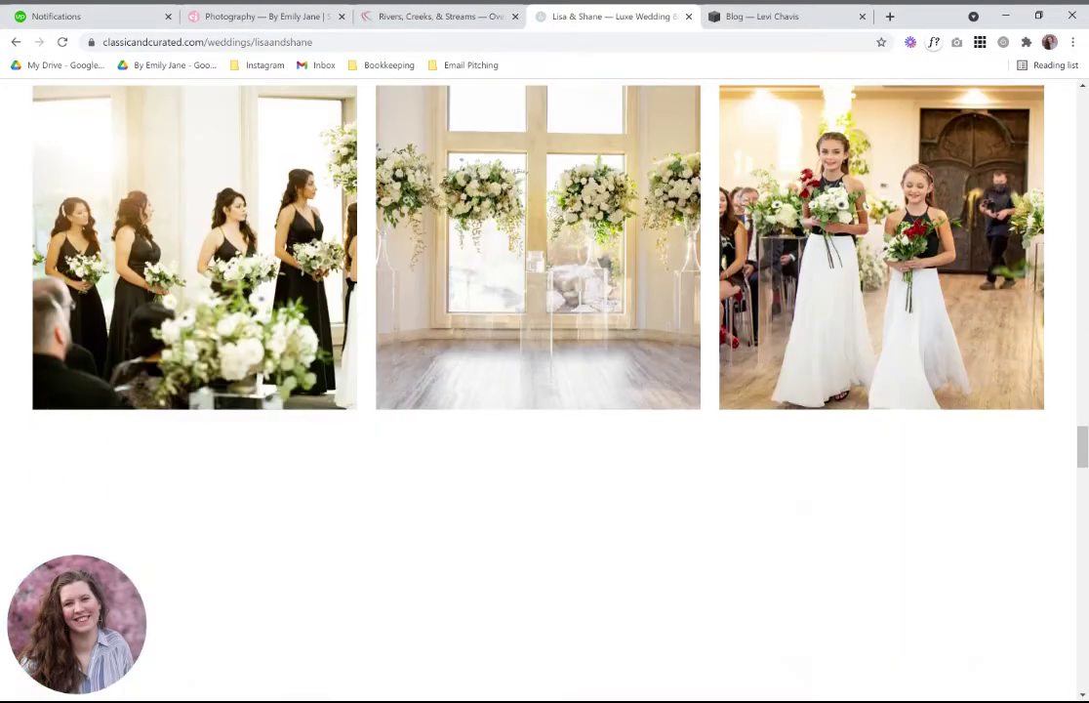
scroll(690, 516, down, 15)
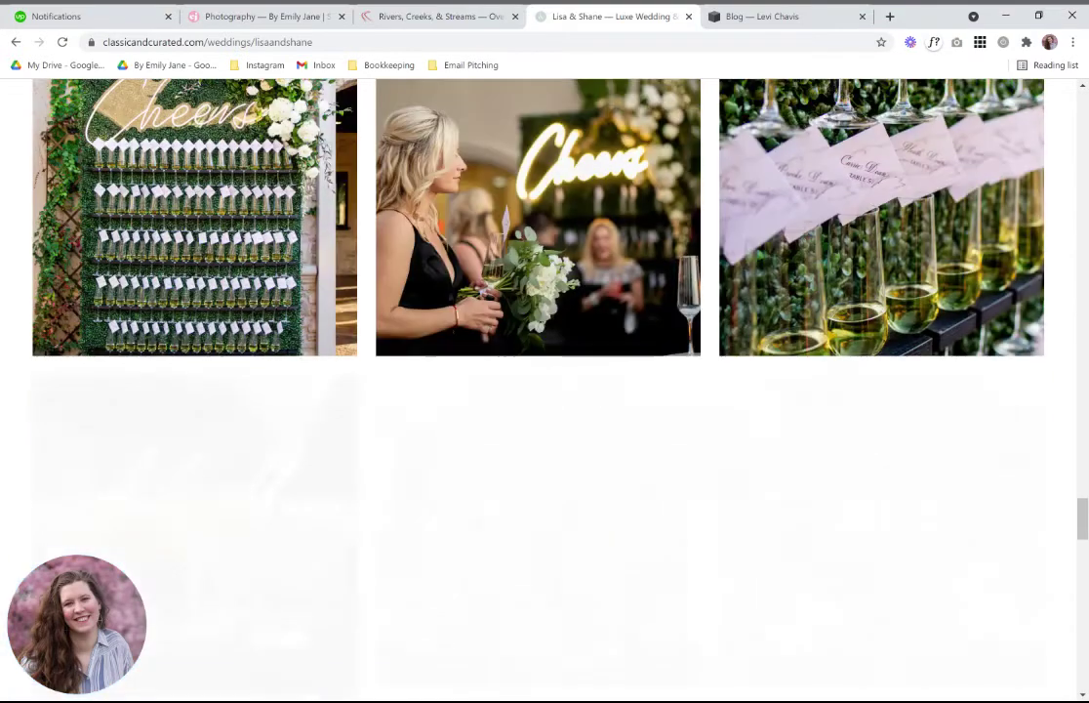
scroll(508, 448, down, 4)
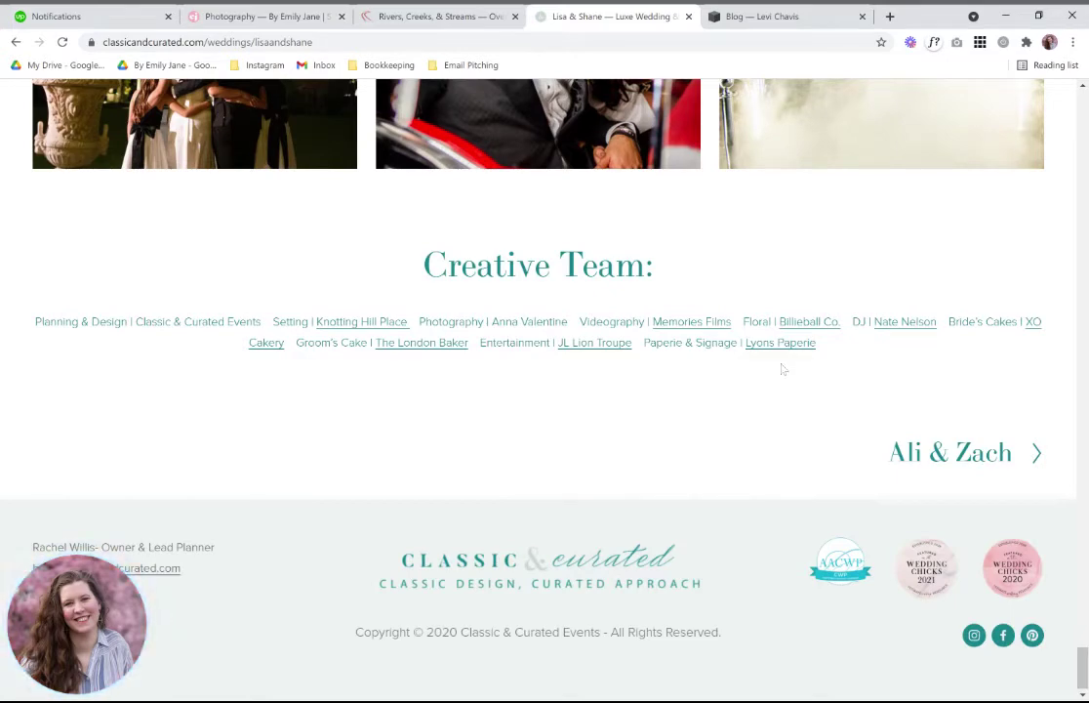
scroll(528, 423, up, 2)
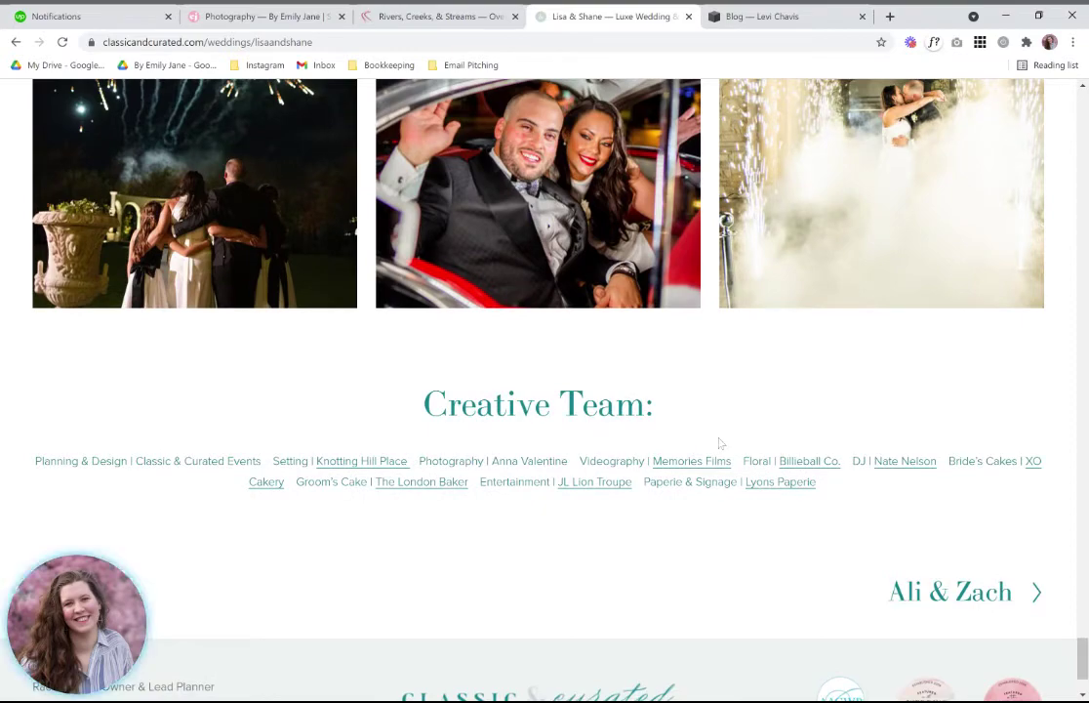
scroll(386, 435, up, 4)
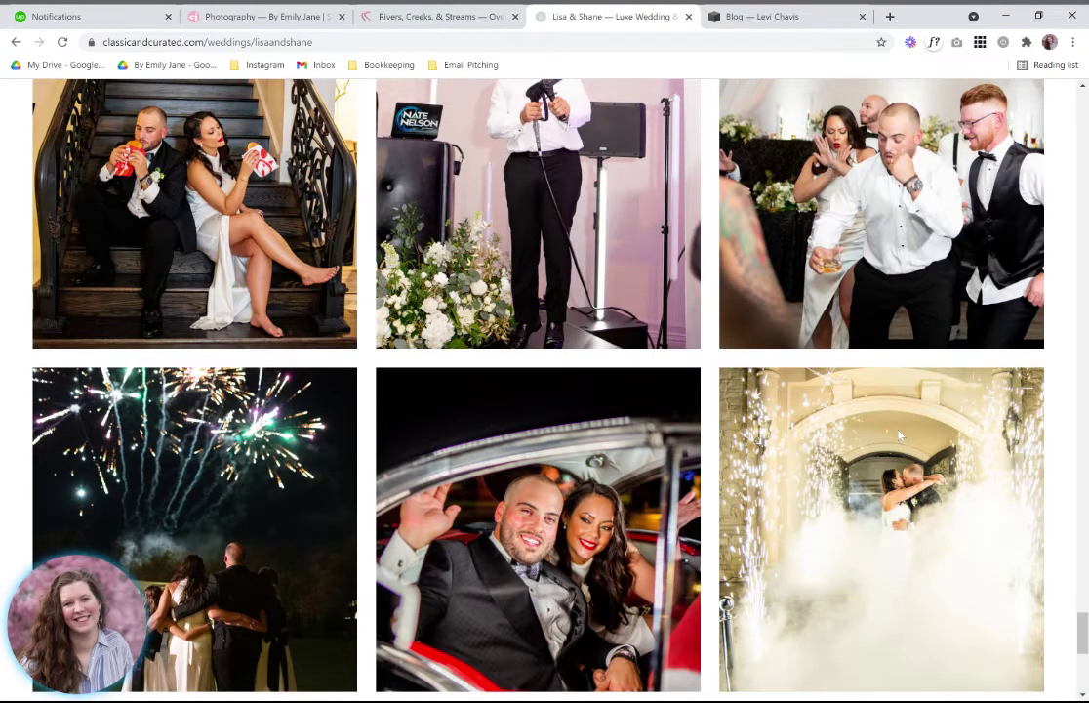
scroll(900, 436, down, 4)
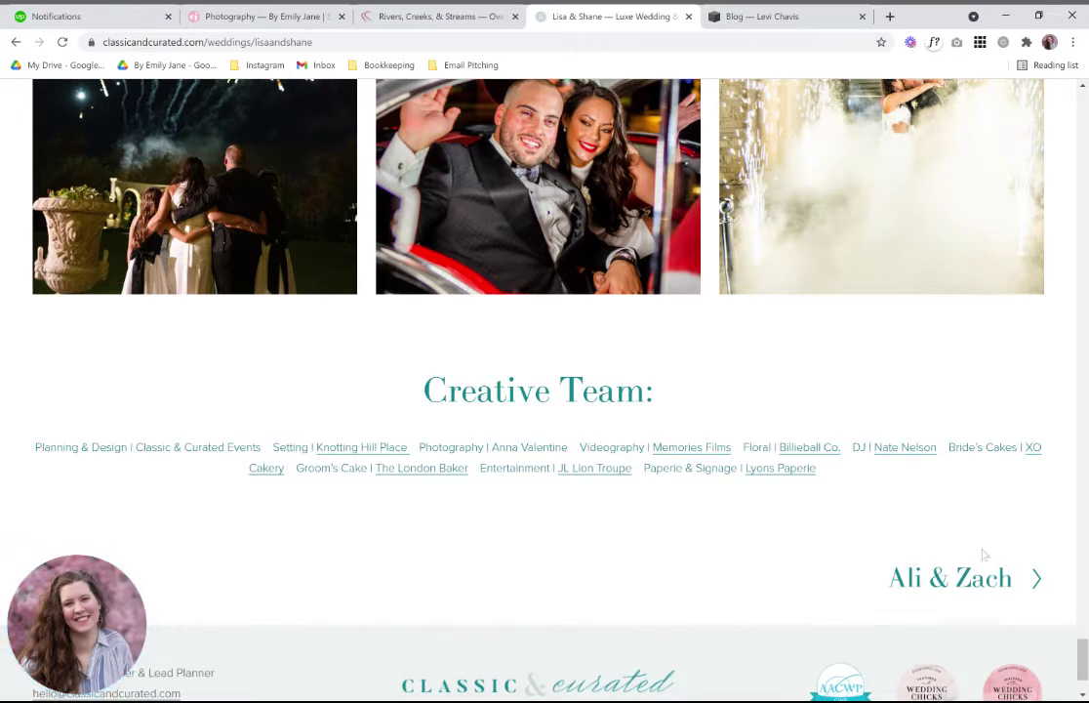
Open the next wedding's Ali & Zach page, then return to the Rivers, Creeks, & Streams gallery.
click(942, 586)
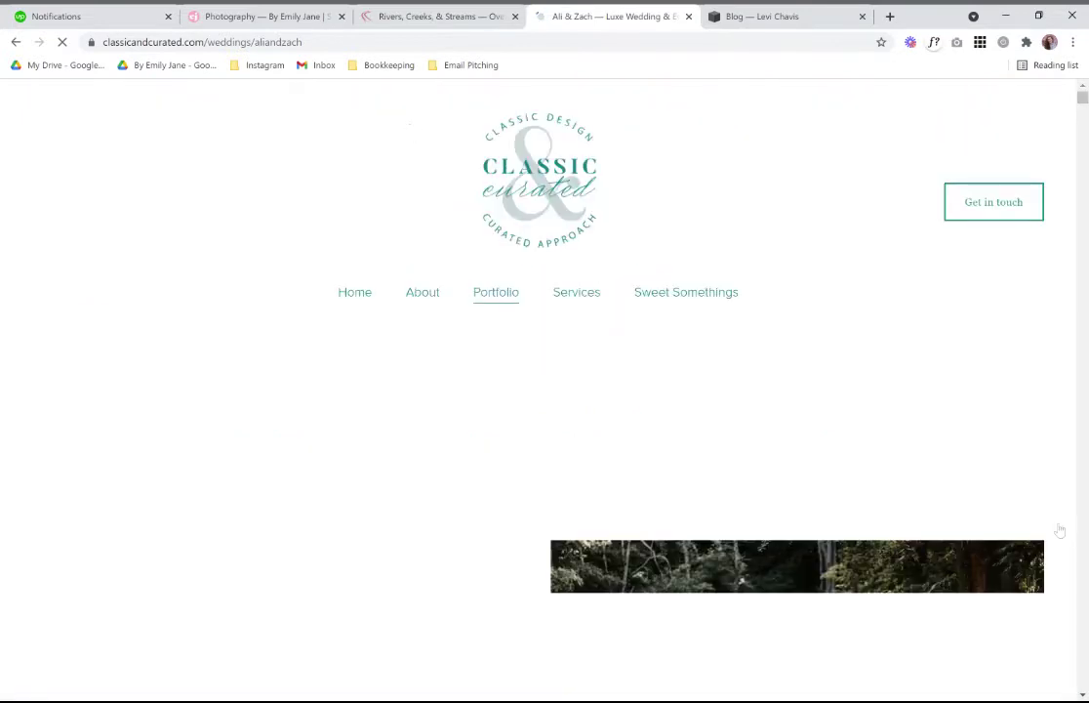
scroll(1061, 530, down, 1)
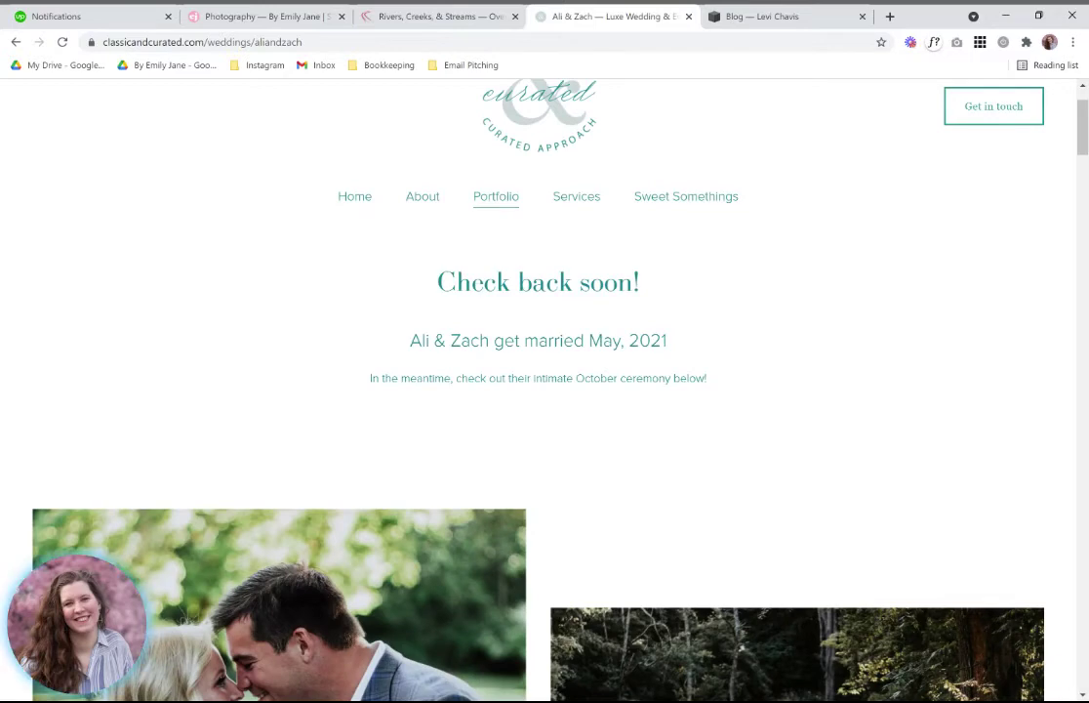
click(455, 17)
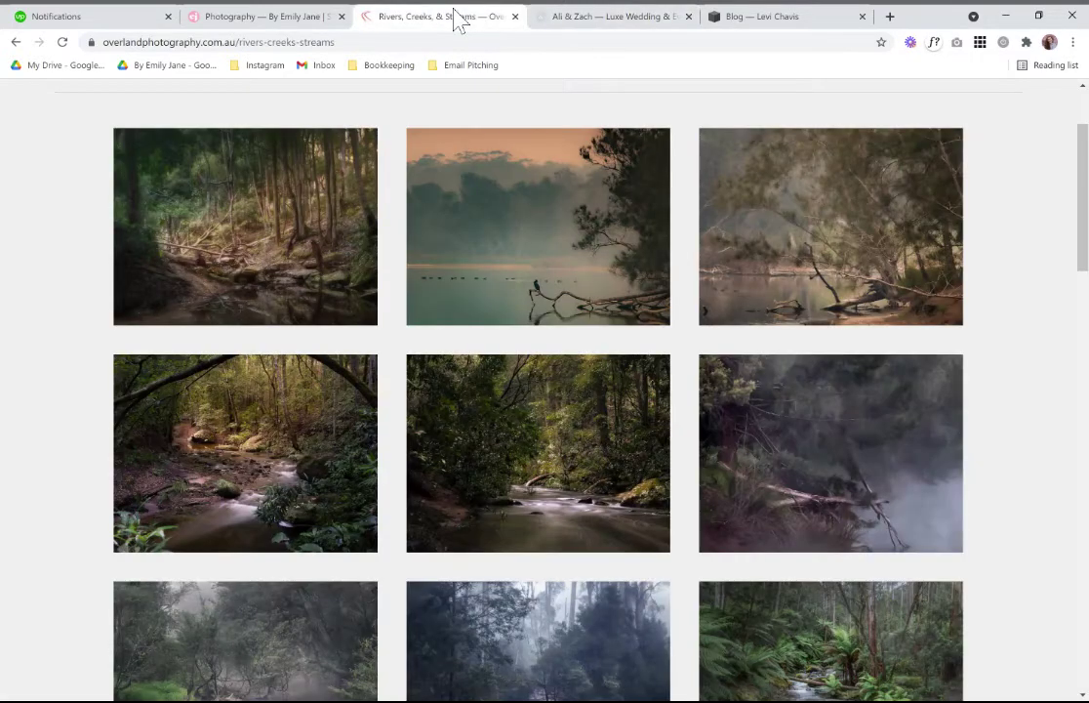
Open the Twisted Deadfall print page and read its story and A4 $65 / A3 $90 prices.
click(308, 218)
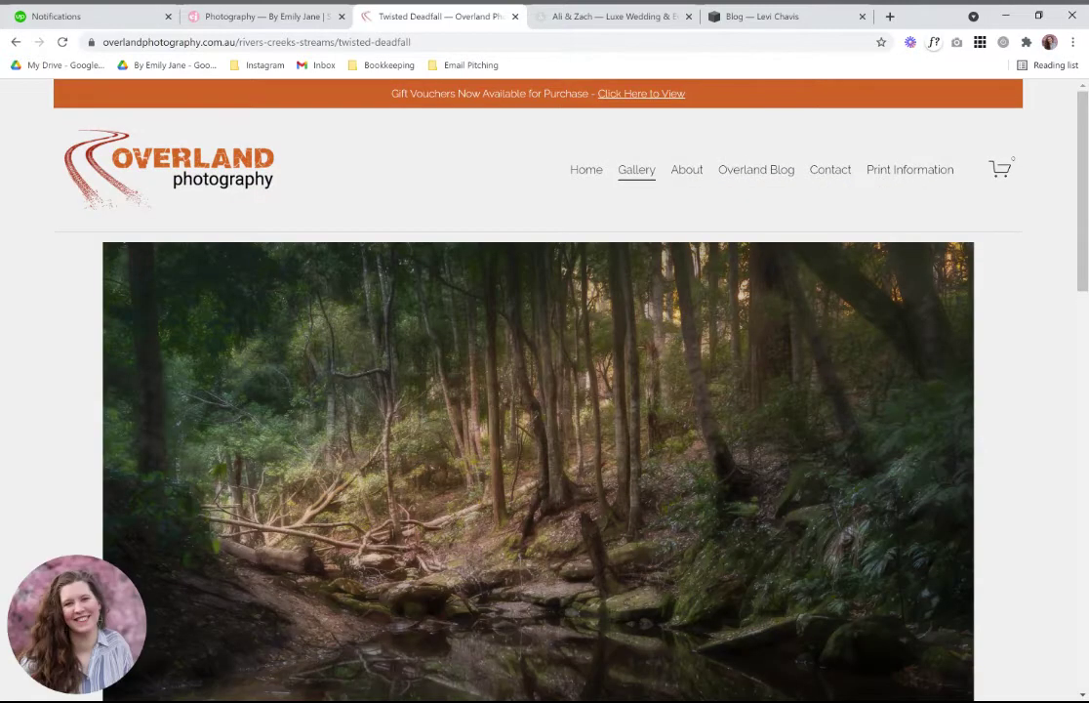
scroll(538, 390, down, 2)
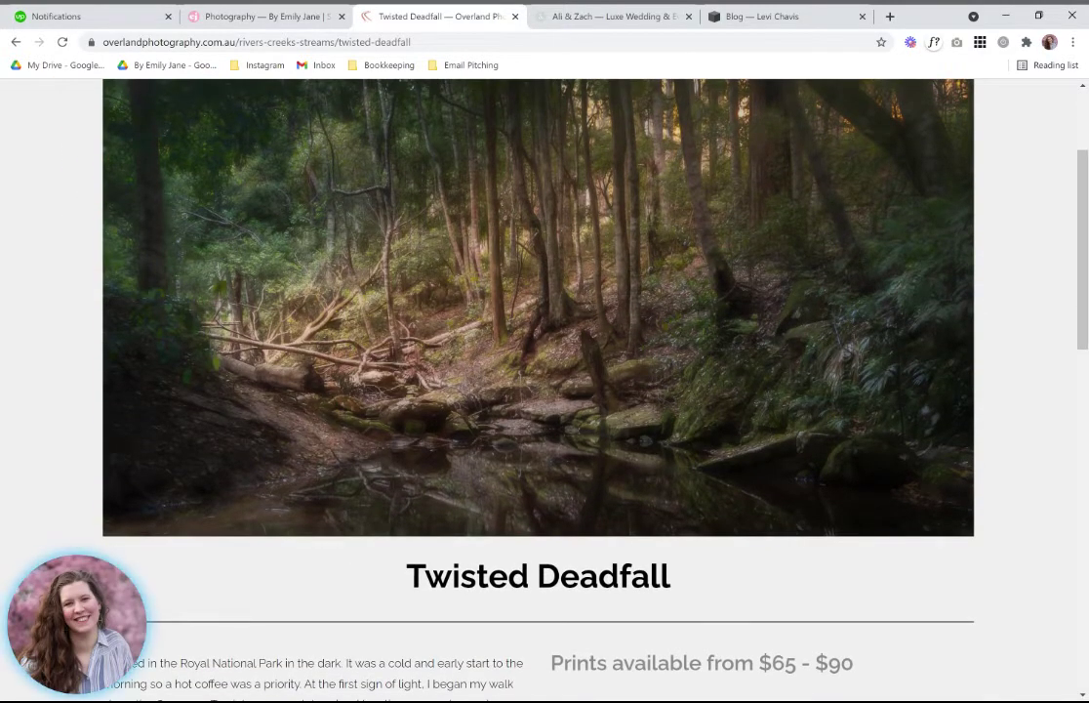
scroll(538, 391, down, 3)
scroll(457, 470, down, 2)
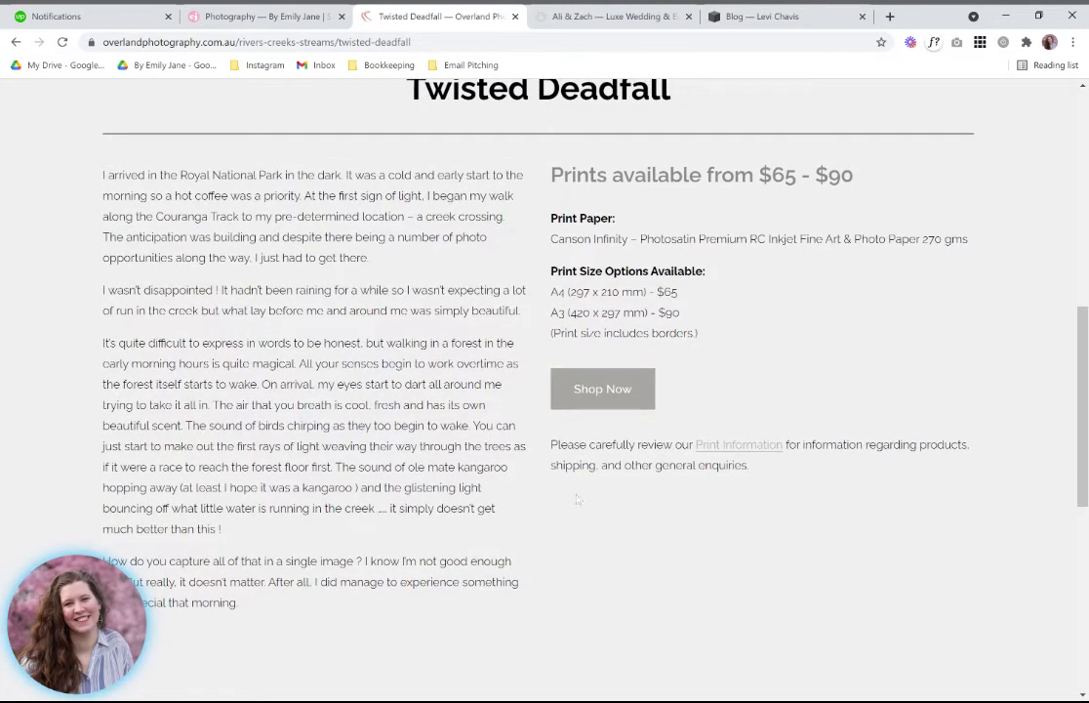
scroll(577, 498, down, 3)
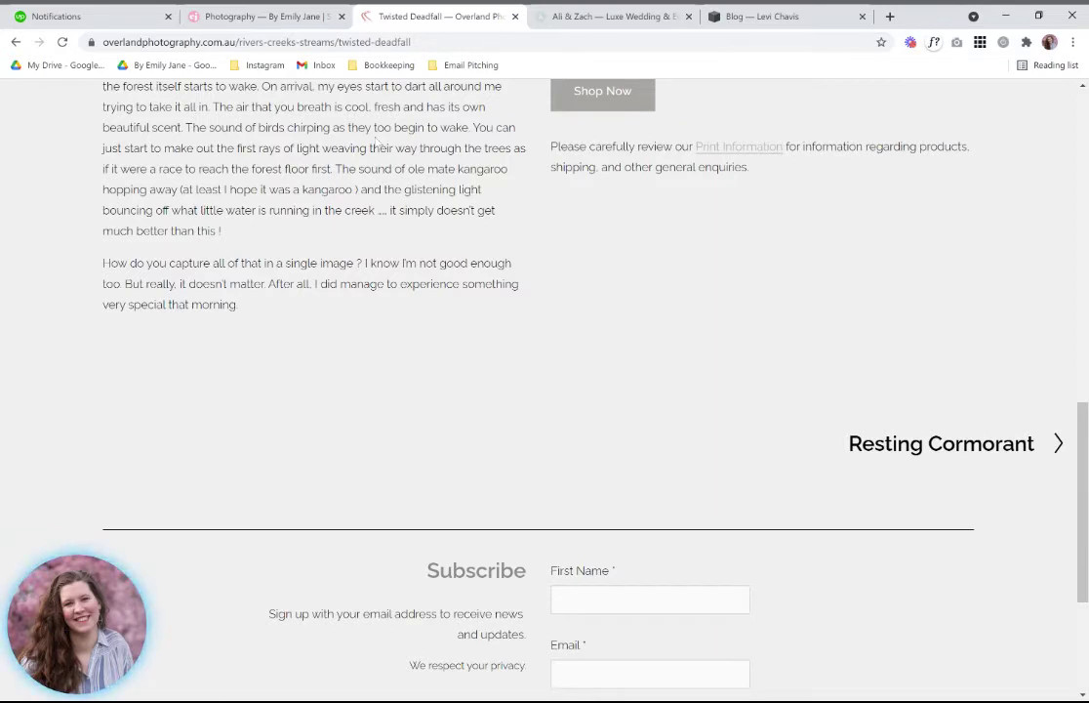
scroll(378, 142, up, 10)
click(290, 17)
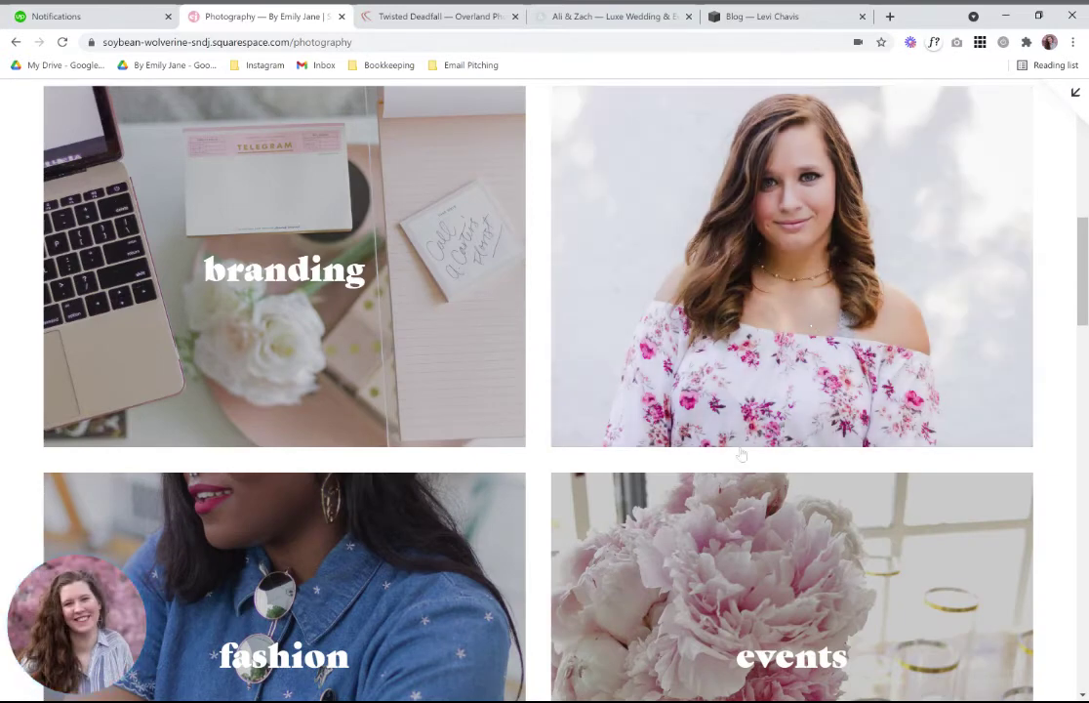
click(386, 580)
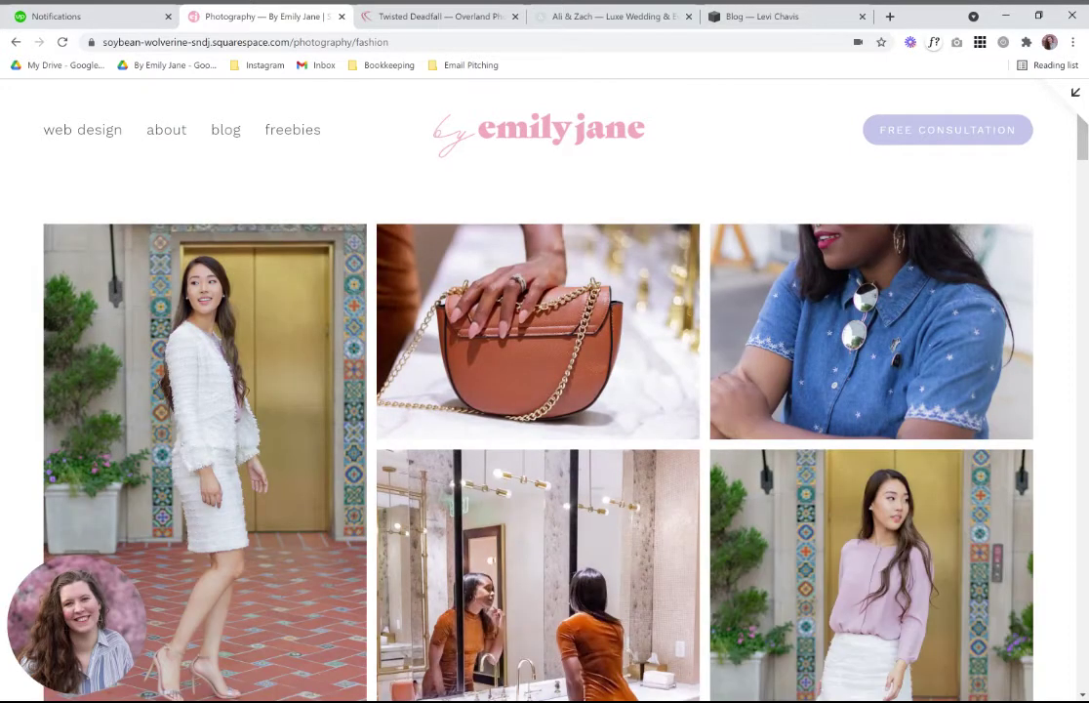
scroll(537, 391, down, 1)
scroll(537, 391, down, 3)
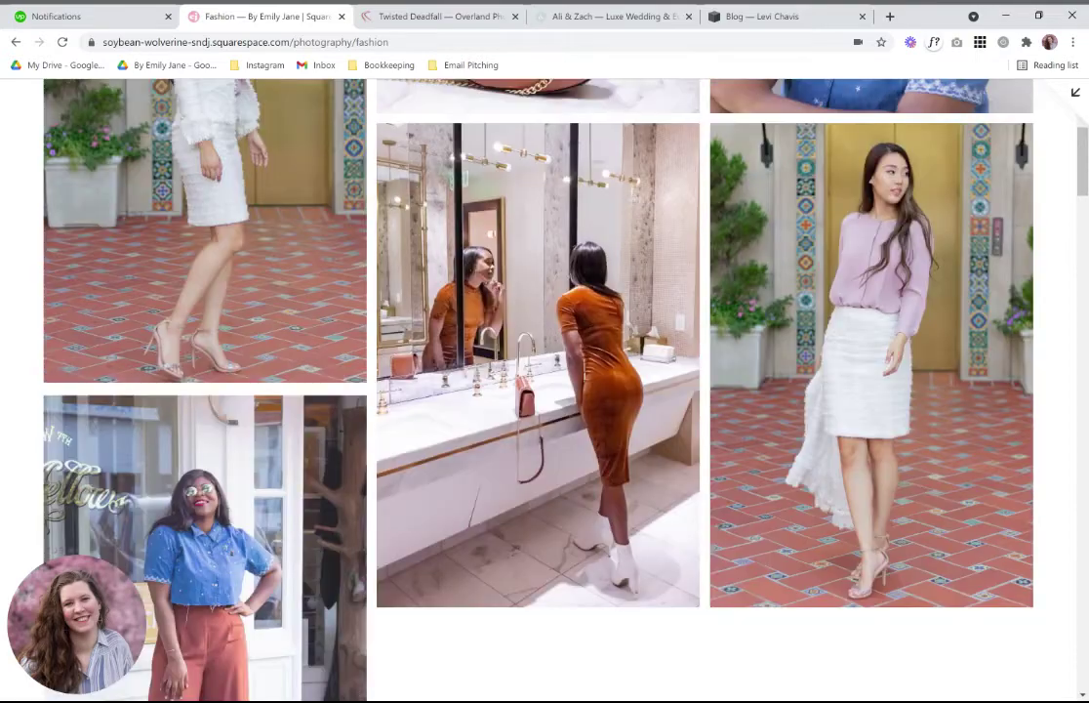
scroll(644, 504, down, 2)
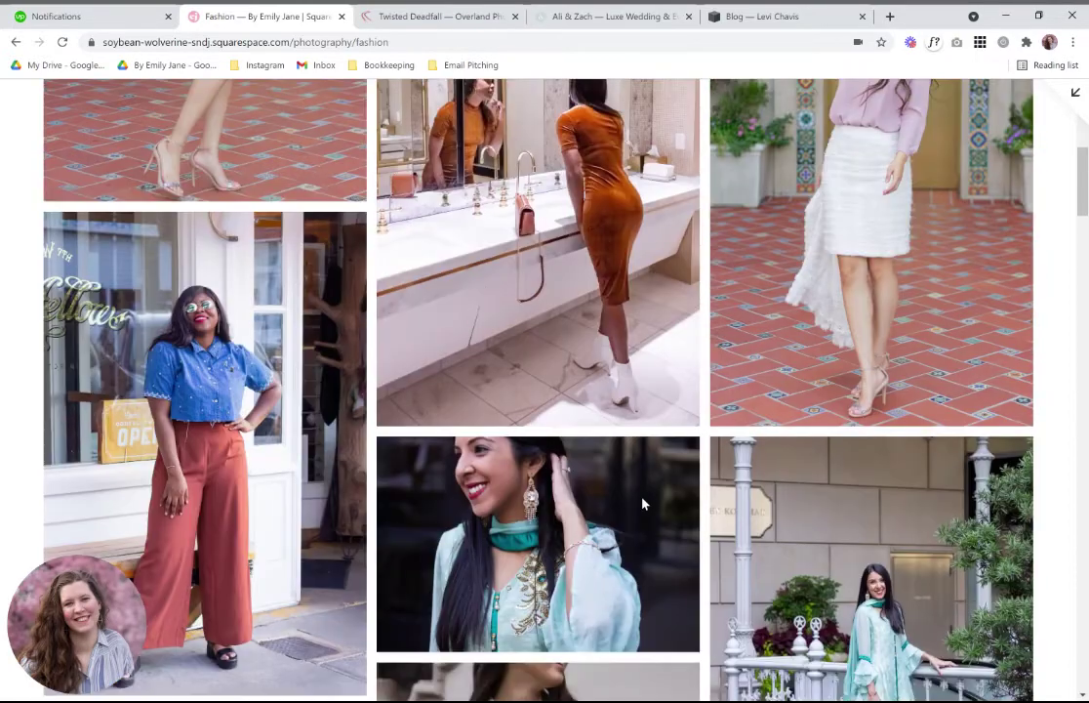
scroll(644, 504, down, 3)
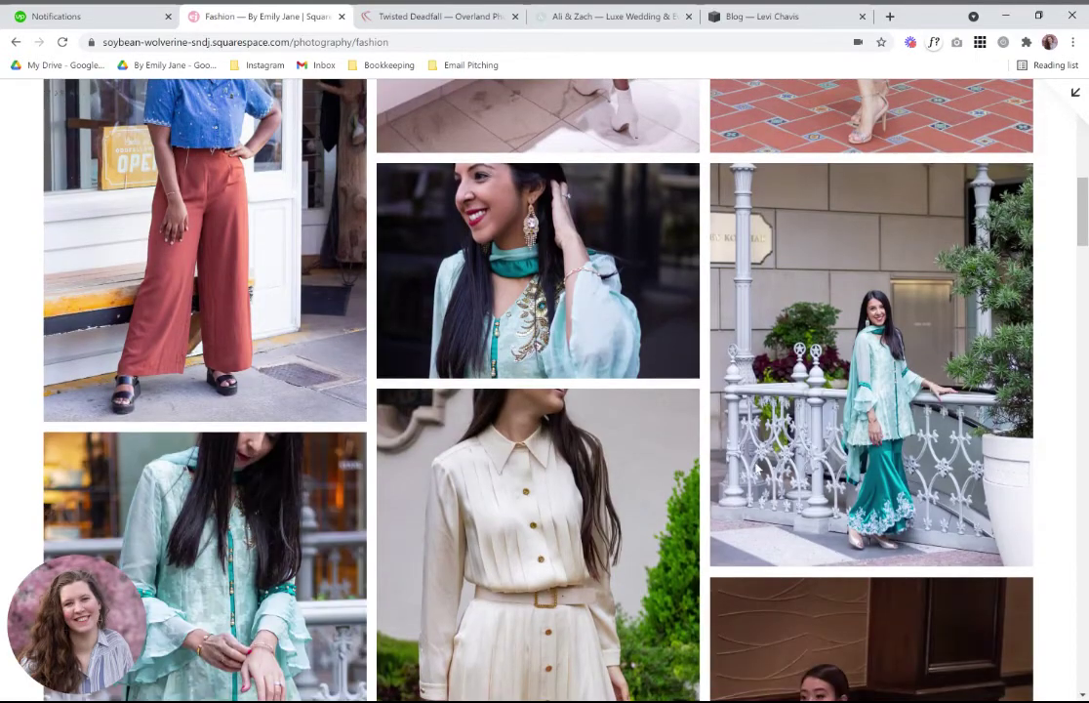
scroll(754, 466, down, 3)
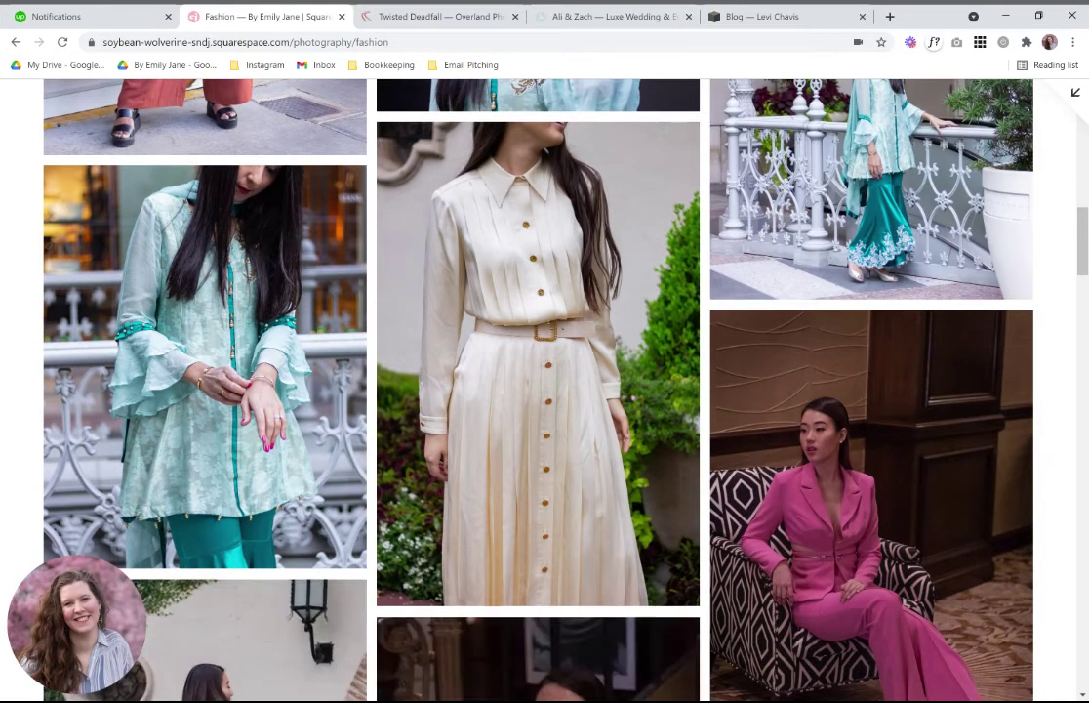
scroll(545, 391, down, 2)
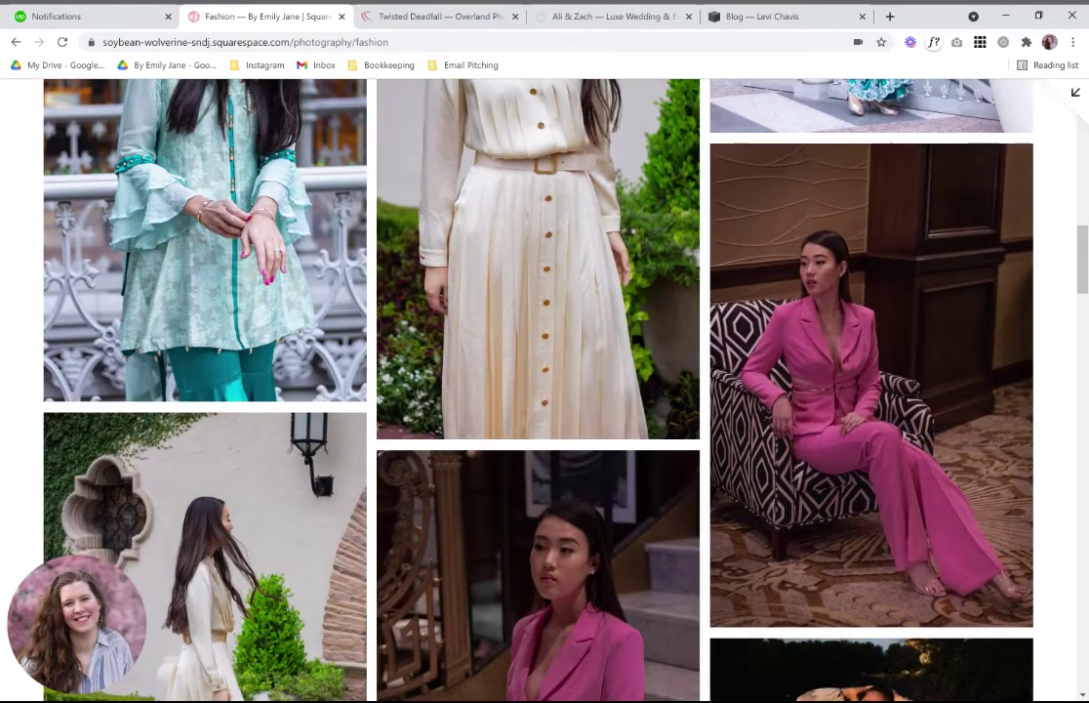
scroll(545, 390, down, 2)
scroll(544, 391, down, 2)
scroll(545, 391, down, 4)
scroll(544, 390, down, 3)
scroll(545, 390, down, 2)
scroll(770, 473, down, 3)
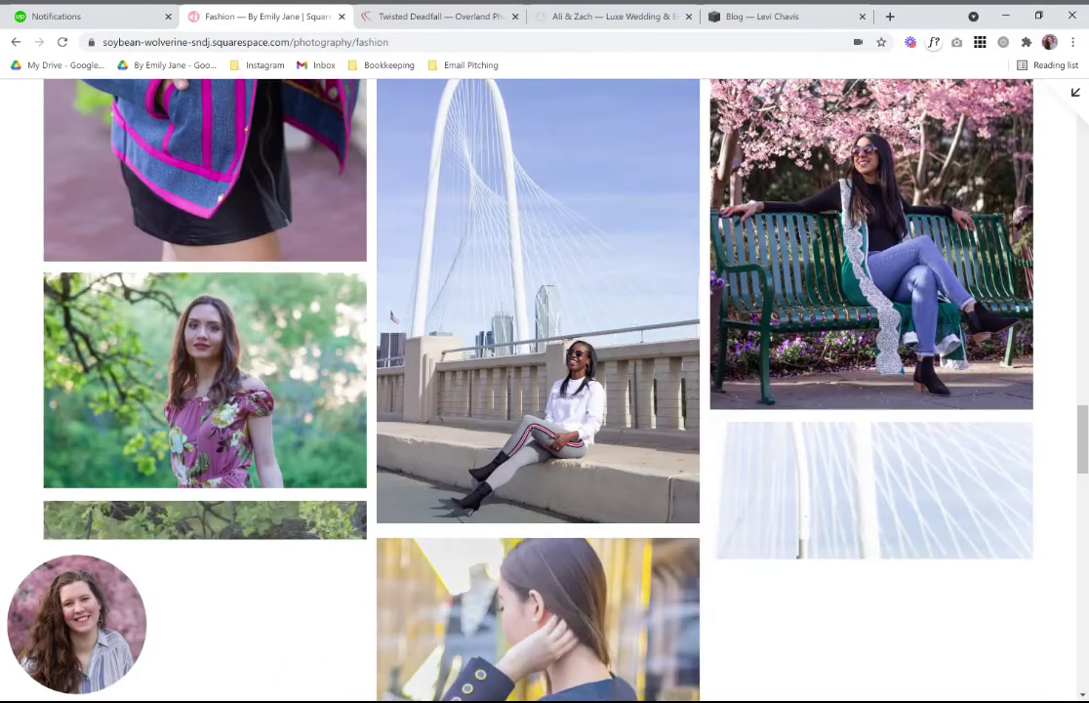
scroll(770, 472, down, 4)
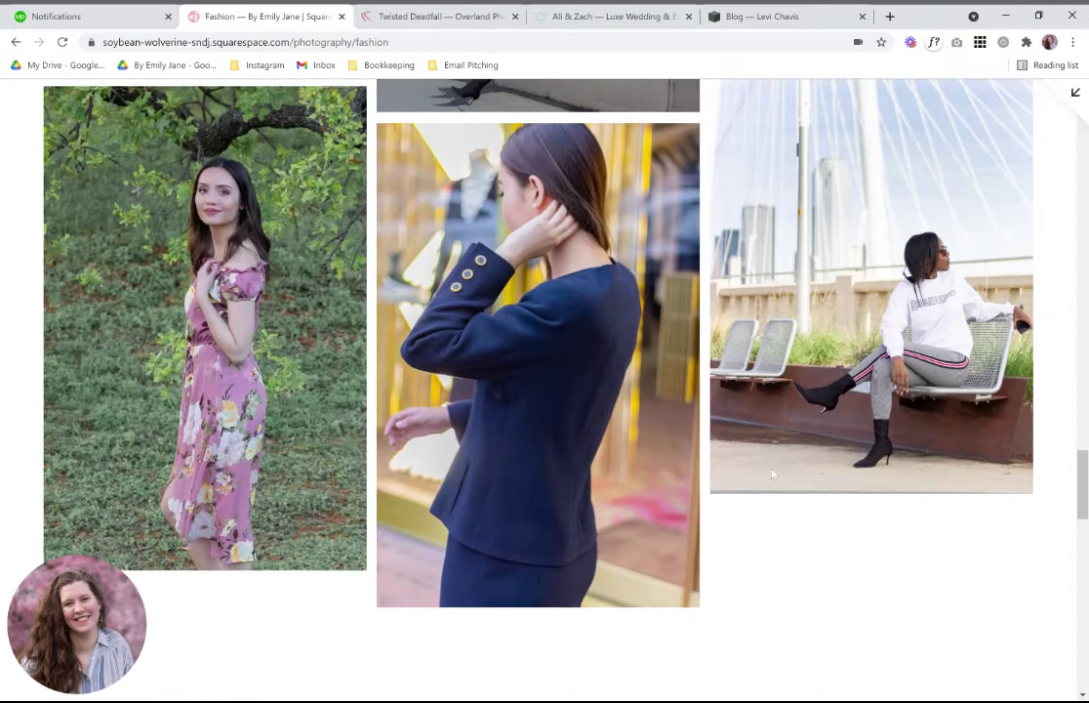
scroll(772, 474, down, 8)
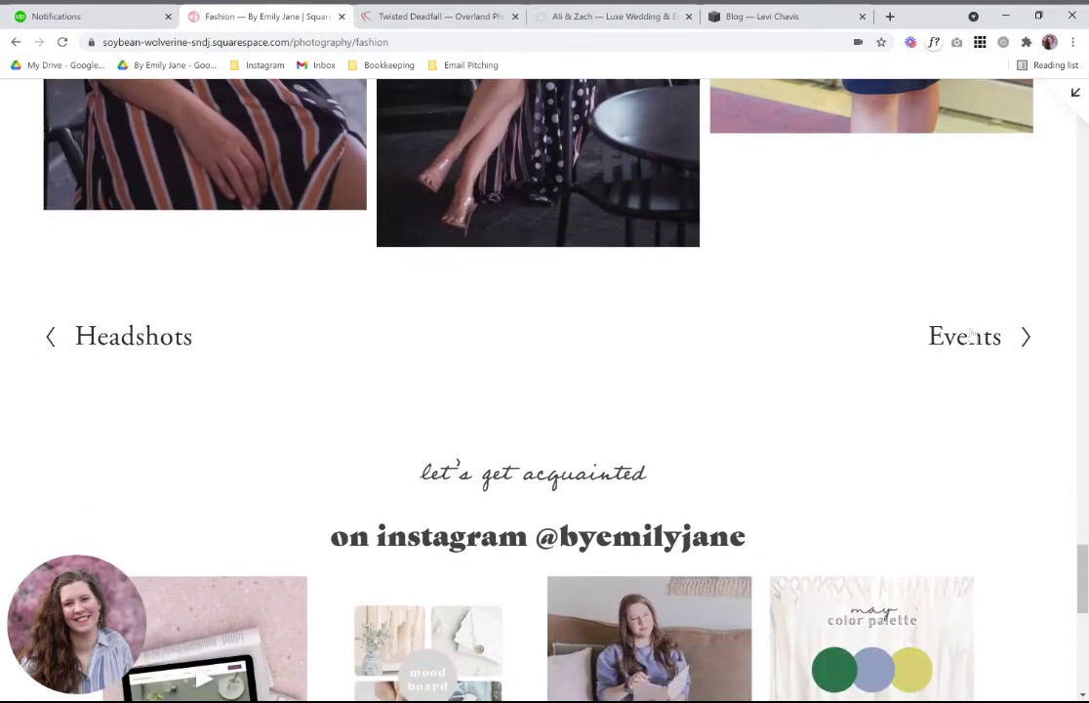
Switch to the Levi Chavis blog and scroll through its post grid and back to the top.
click(771, 16)
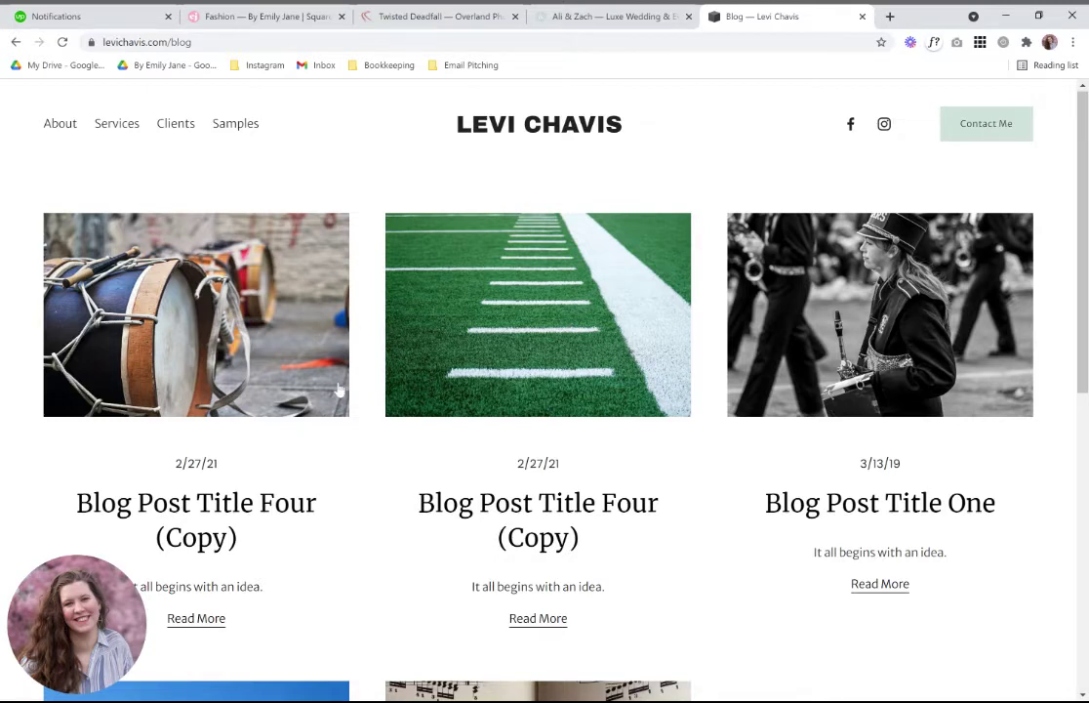
scroll(377, 449, down, 3)
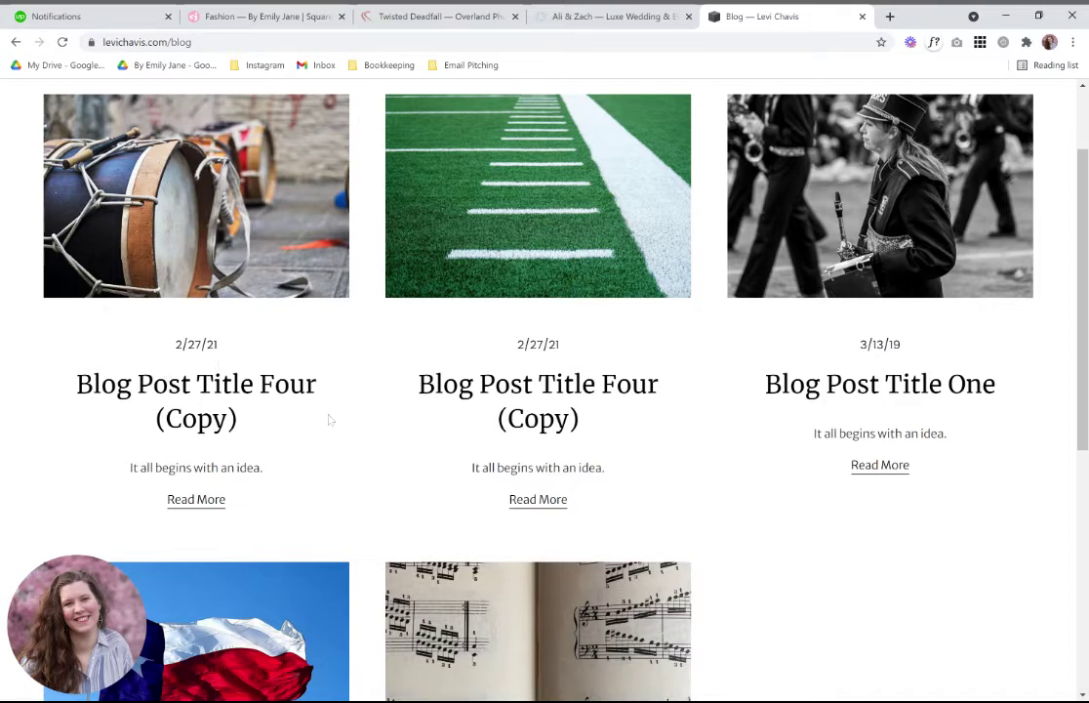
scroll(293, 391, down, 3)
scroll(328, 420, down, 3)
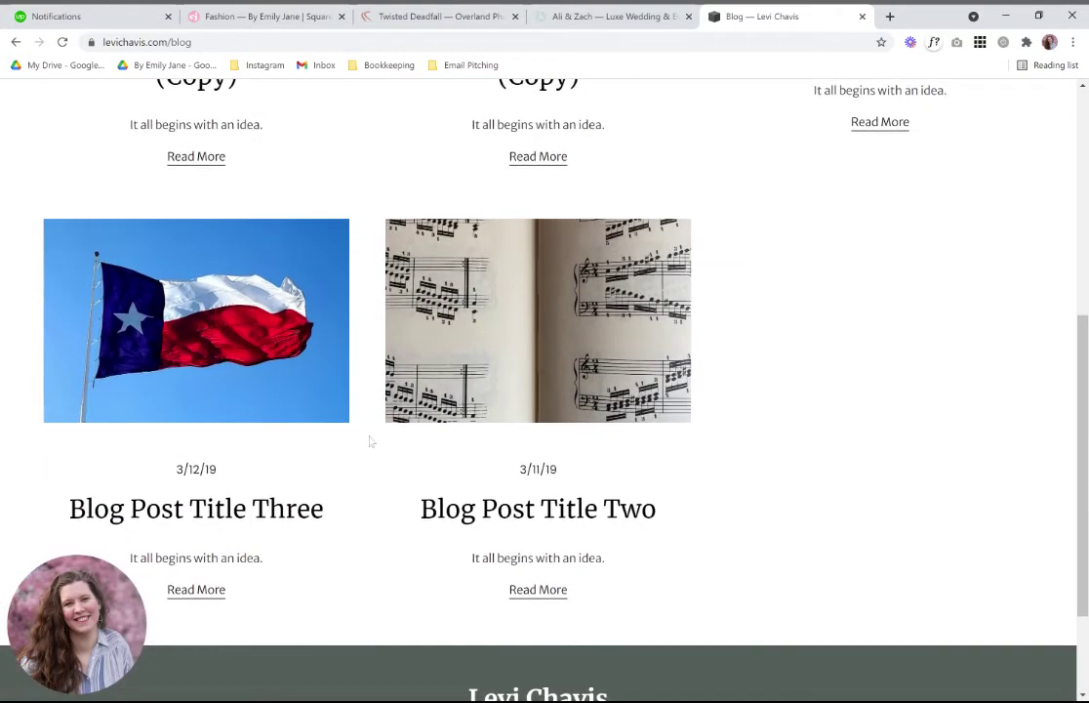
scroll(370, 441, up, 5)
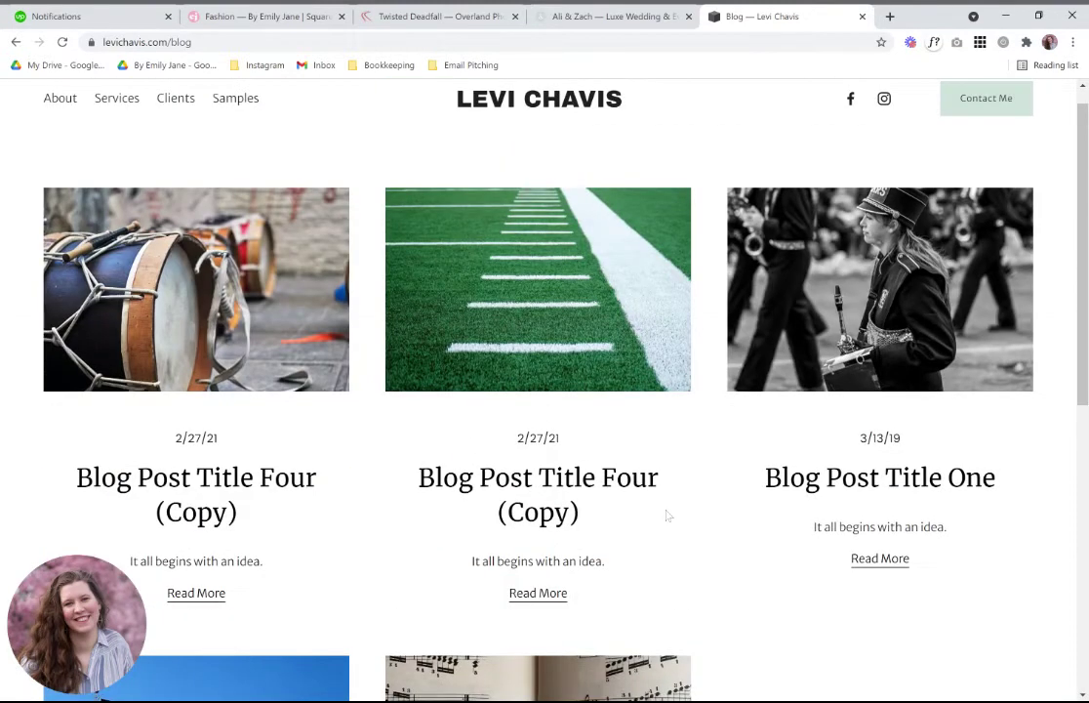
scroll(668, 515, up, 1)
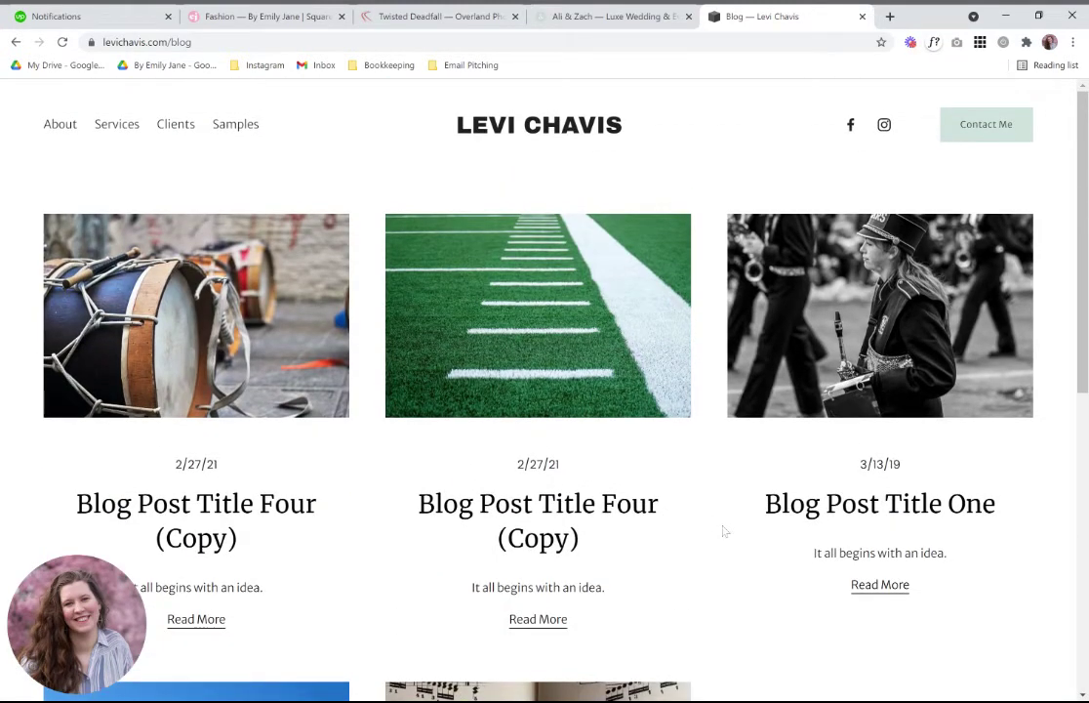
Open the Classic & Curated Portfolio > Events & Shoots page.
click(600, 20)
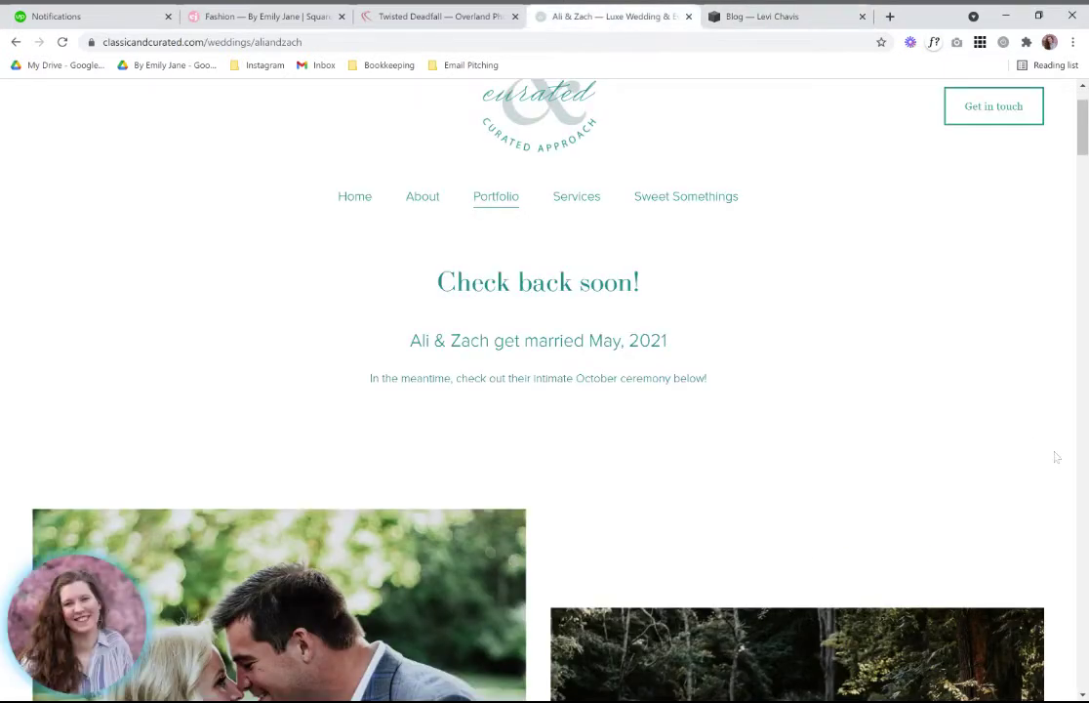
mouse_move(496, 198)
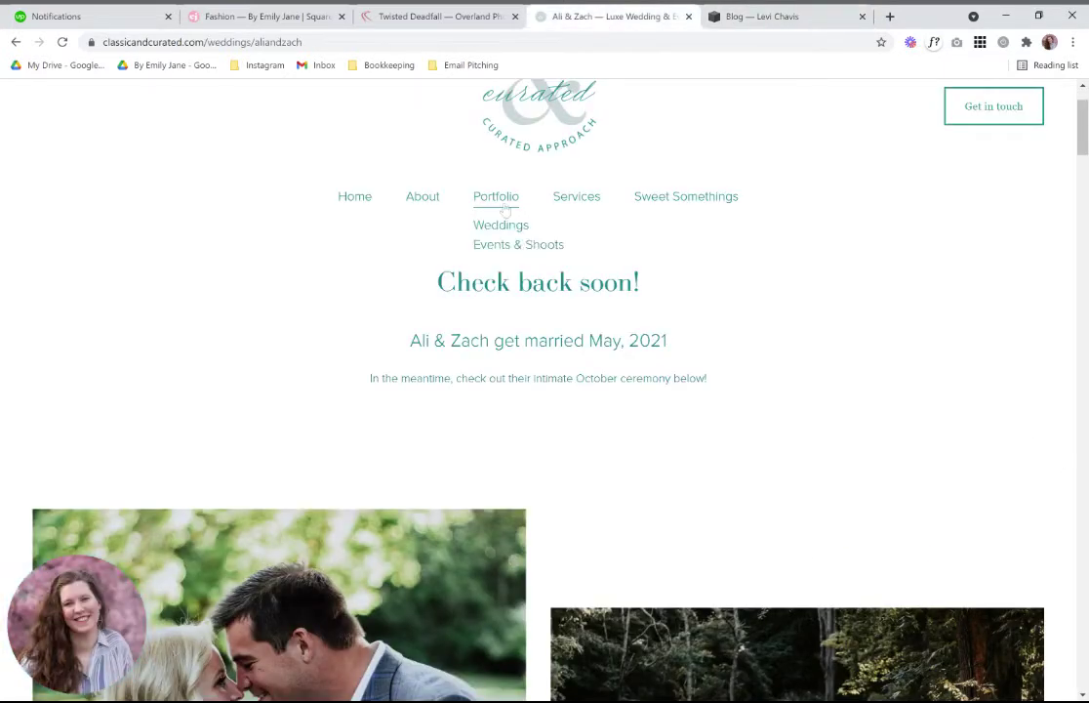
click(504, 247)
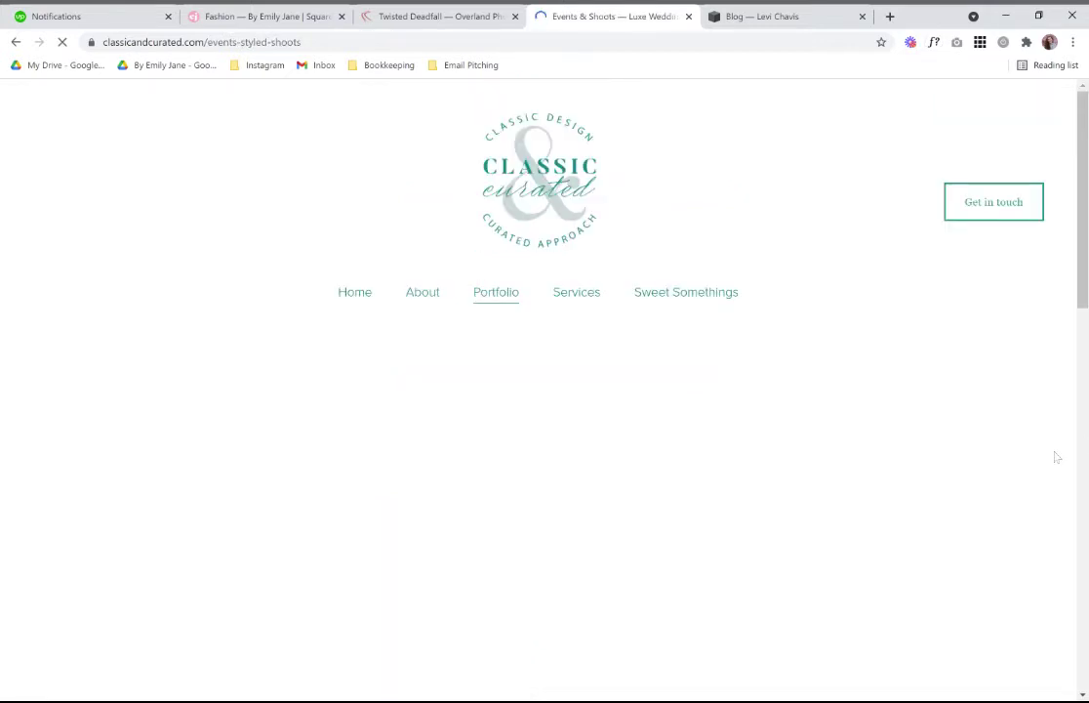
Scroll the Events & Shoots gallery, then return to the live Fashion gallery tab.
scroll(545, 390, down, 2)
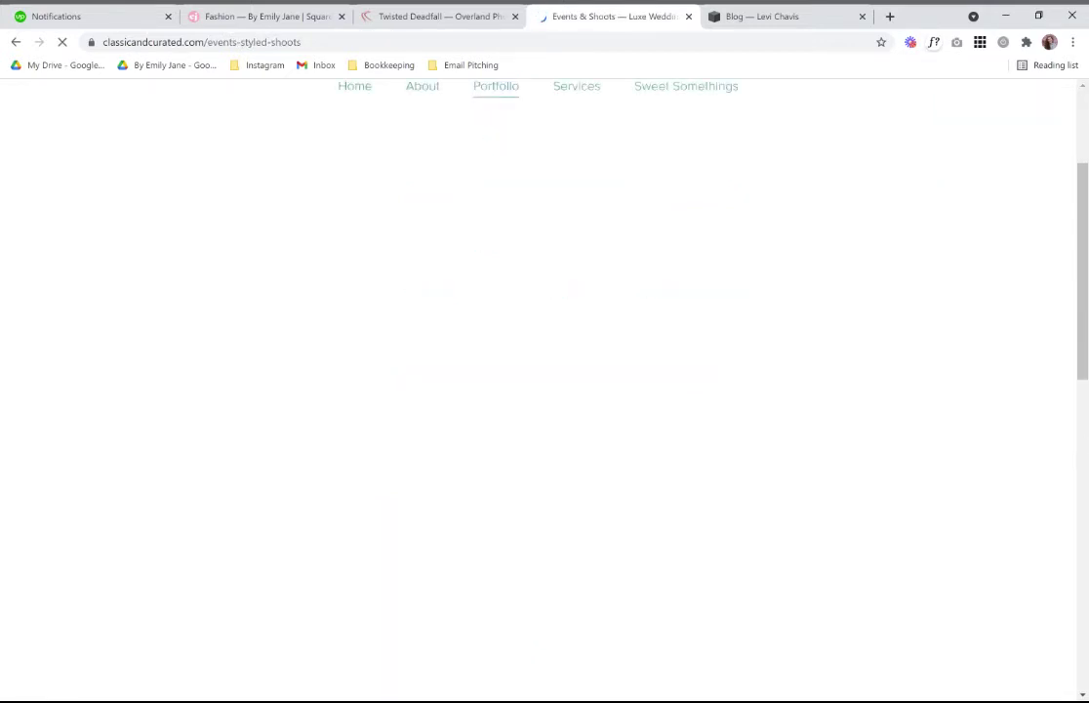
scroll(545, 391, up, 2)
scroll(545, 391, down, 2)
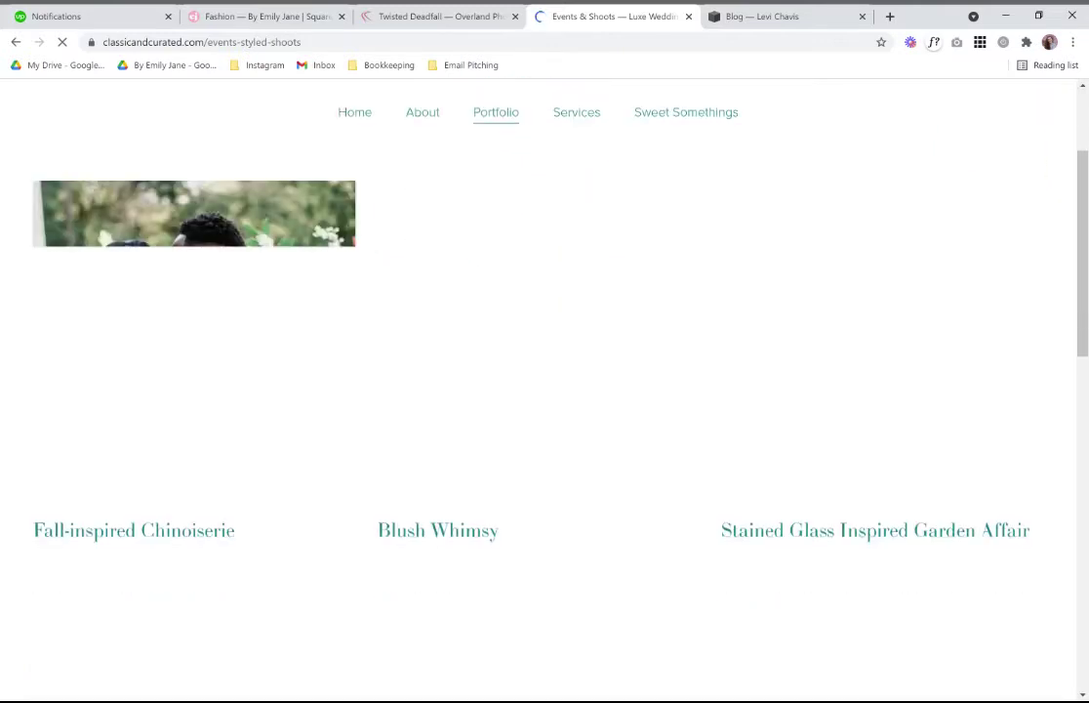
scroll(545, 390, down, 1)
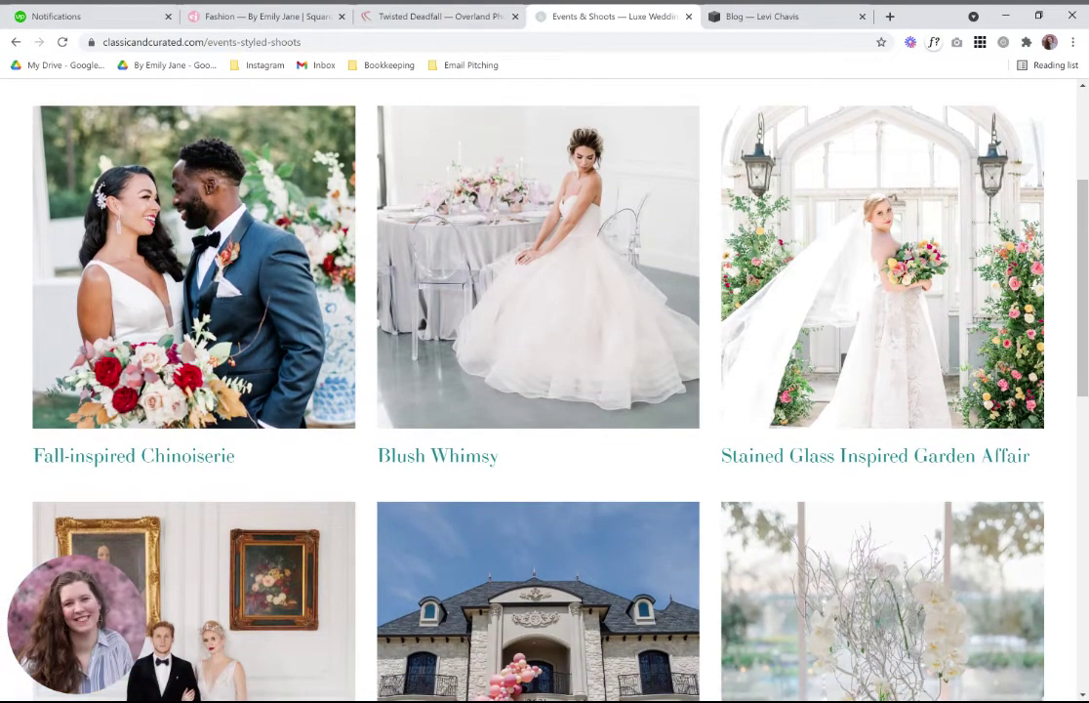
click(322, 17)
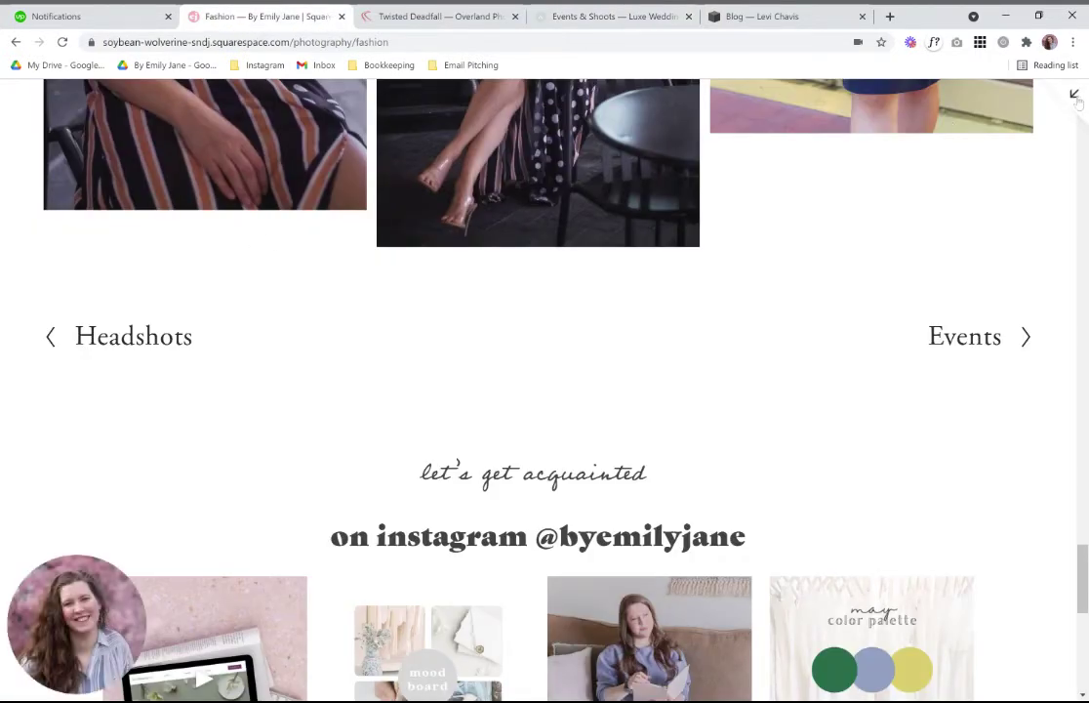
Exit preview to the Pages panel and check the Not Linked add-page menu without adding anything.
click(1074, 96)
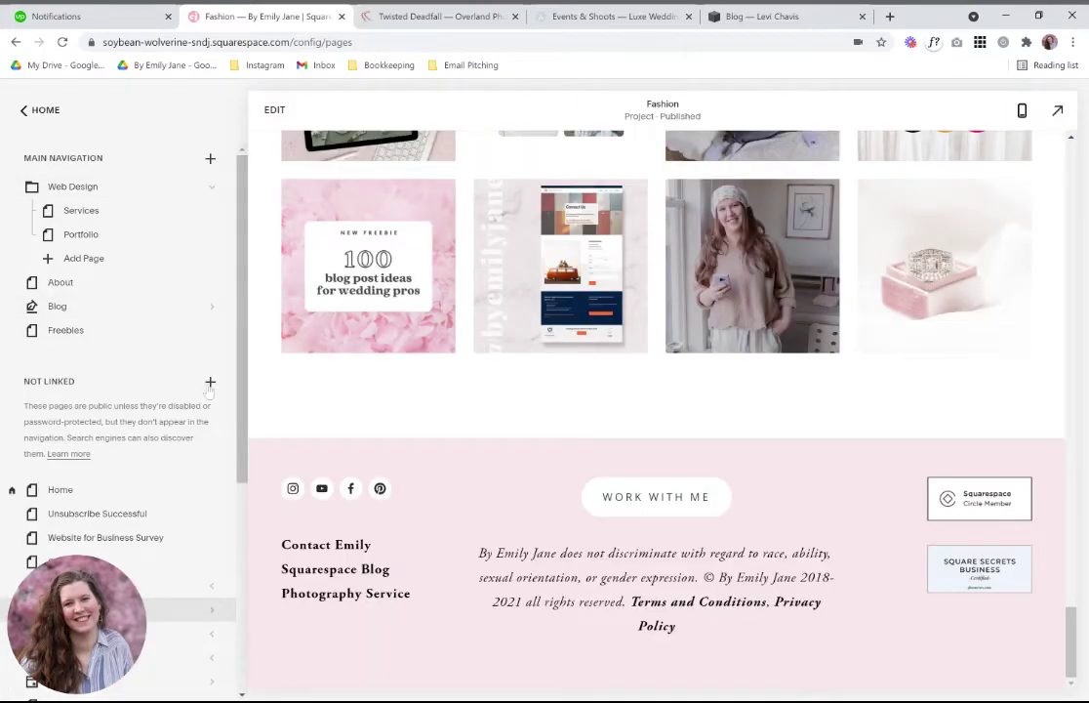
click(208, 384)
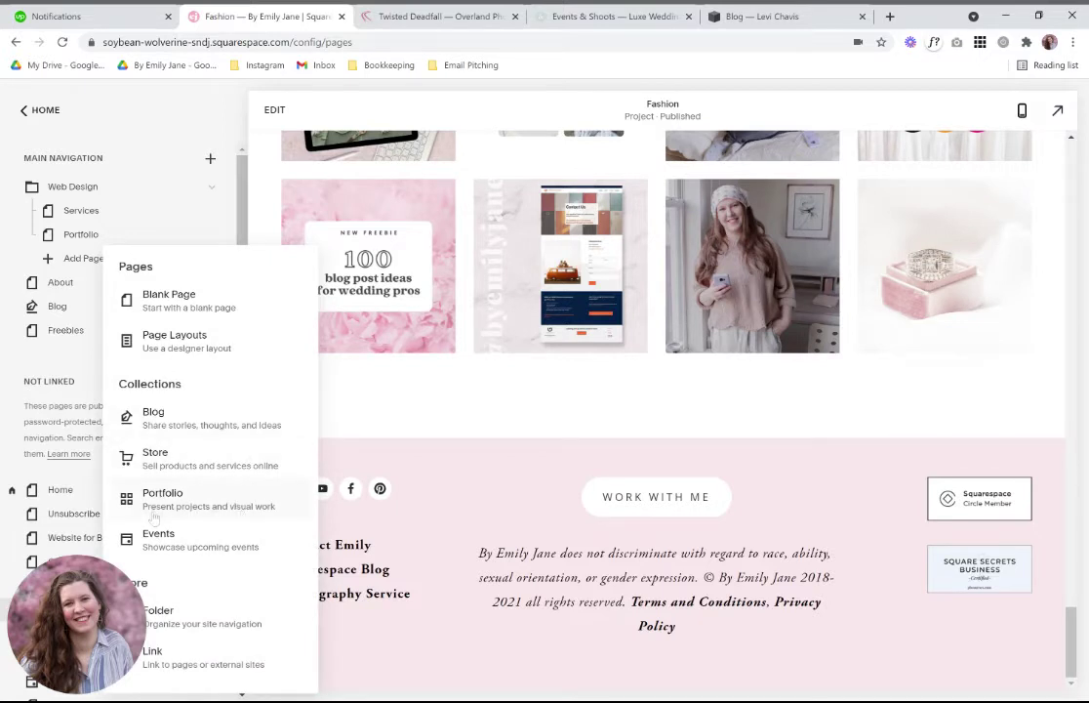
click(19, 388)
scroll(137, 420, down, 5)
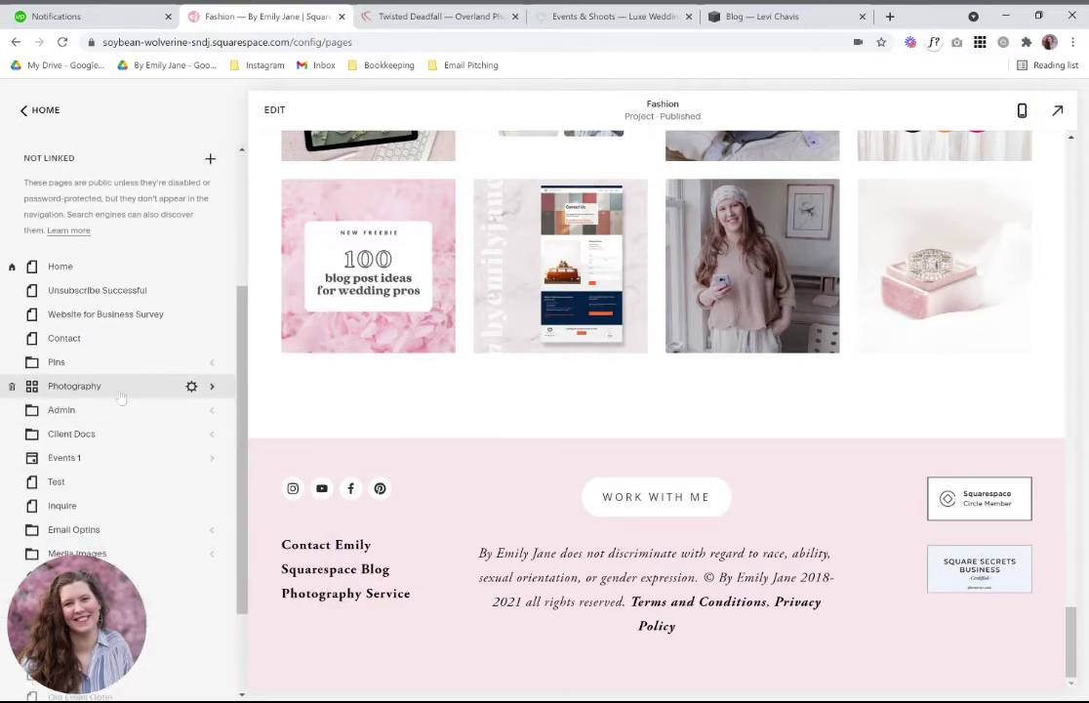
Open the Photography portfolio's project list and start editing the Branding project.
click(120, 395)
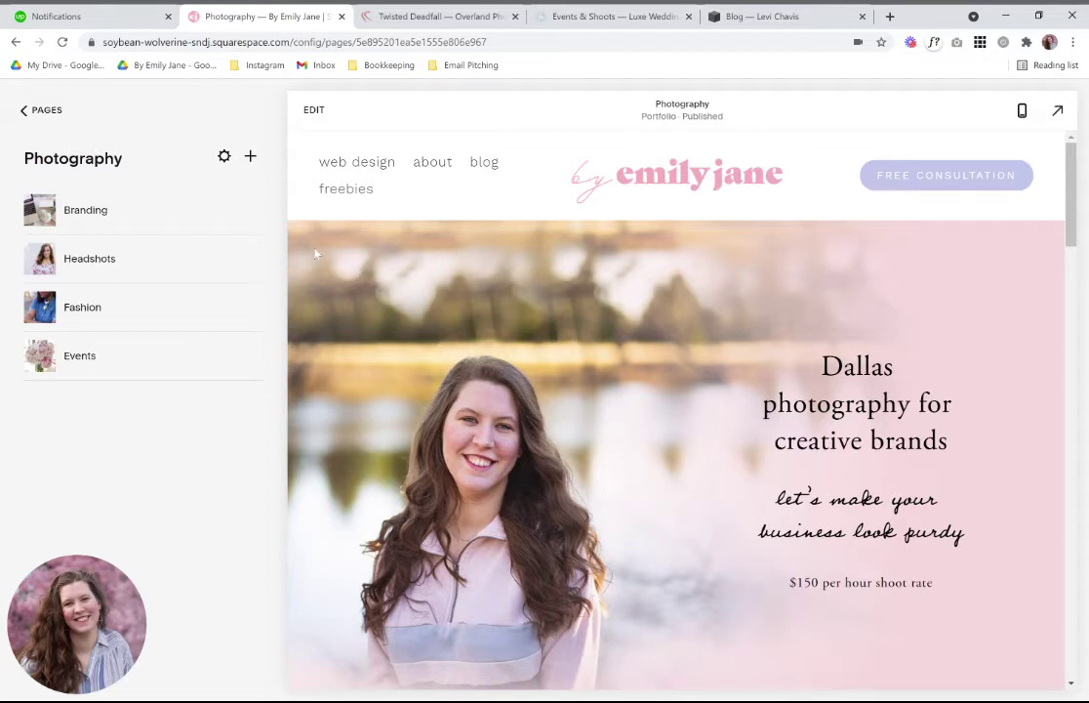
click(183, 228)
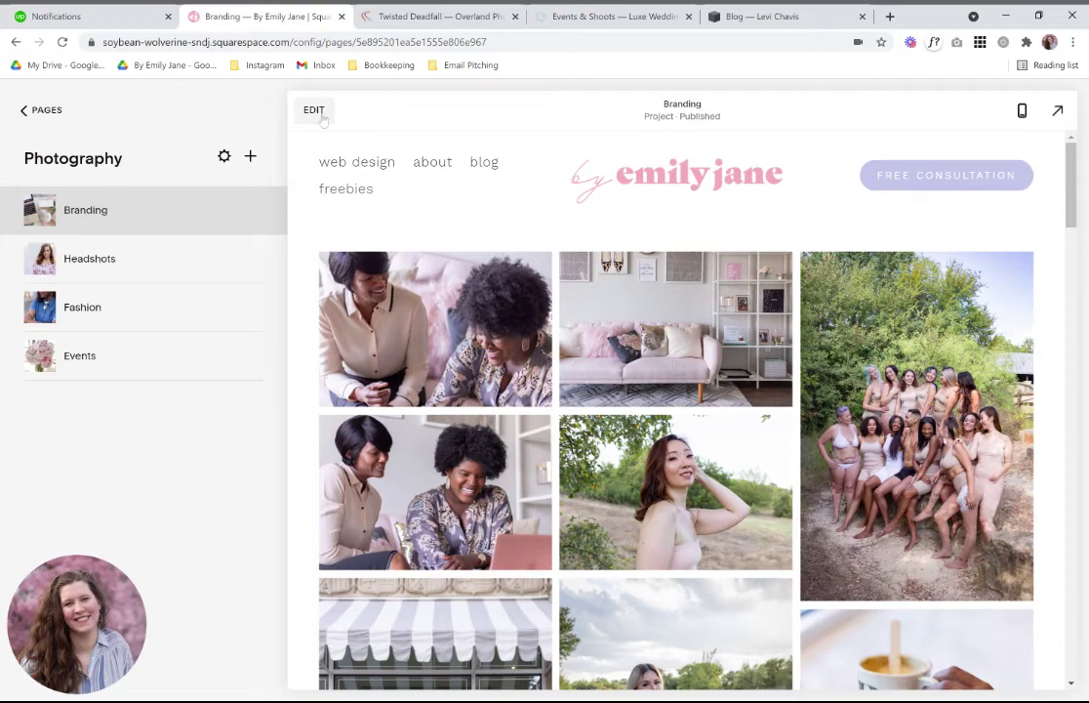
click(314, 110)
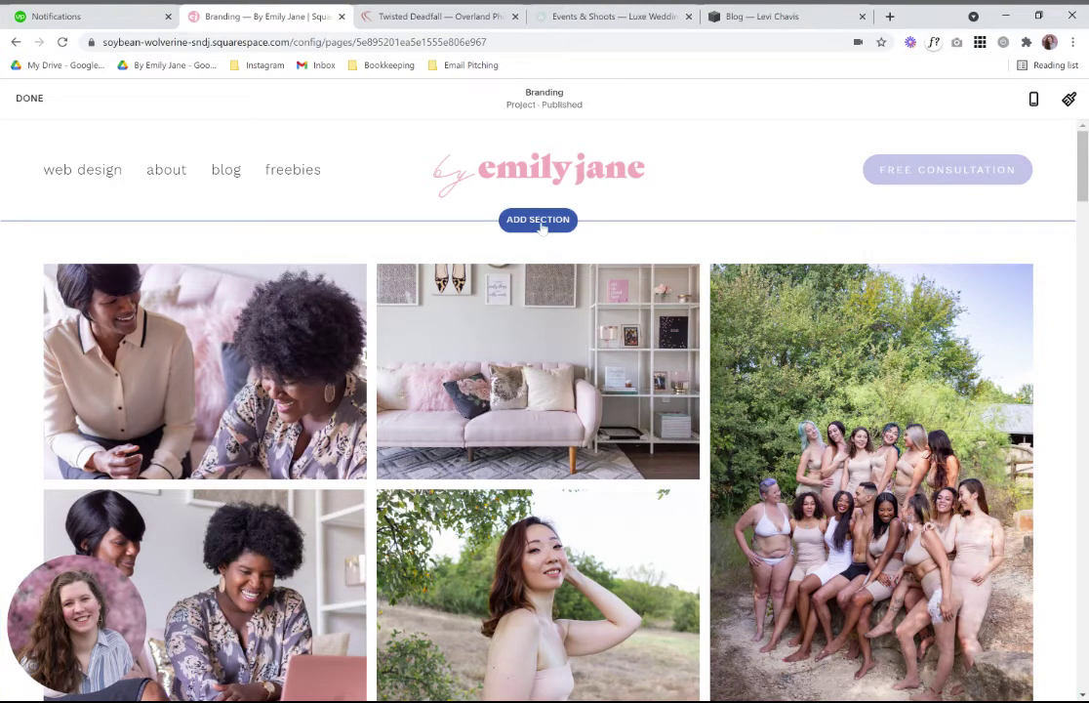
Scroll through the Branding gallery section and open its image manager.
scroll(608, 513, down, 15)
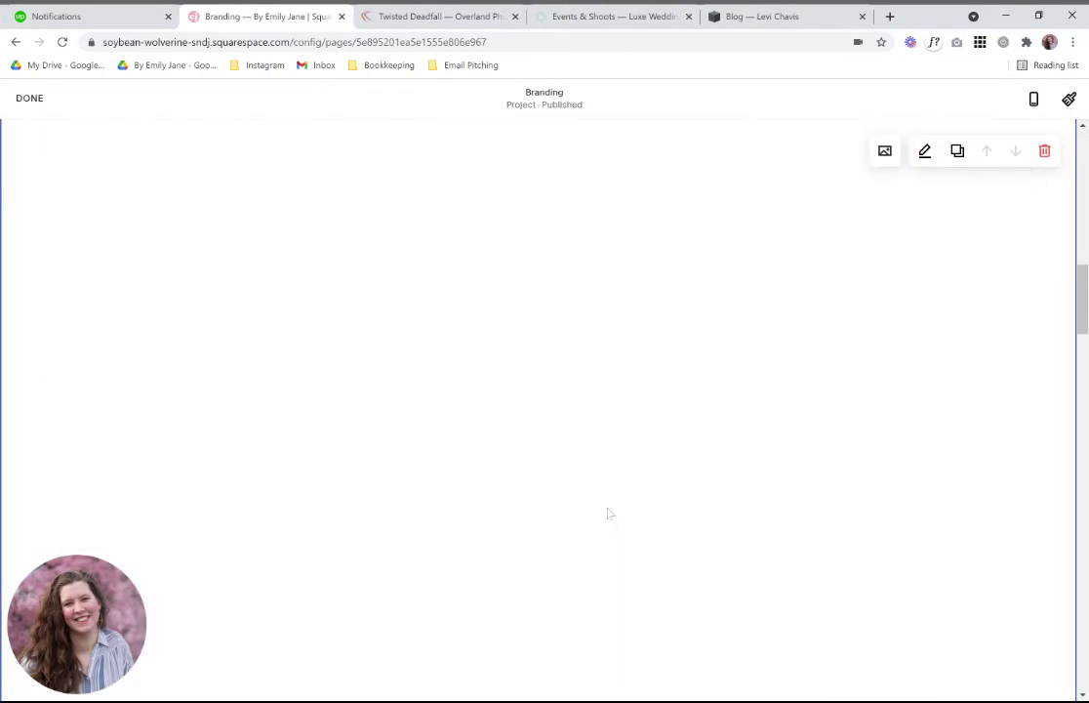
scroll(608, 514, down, 5)
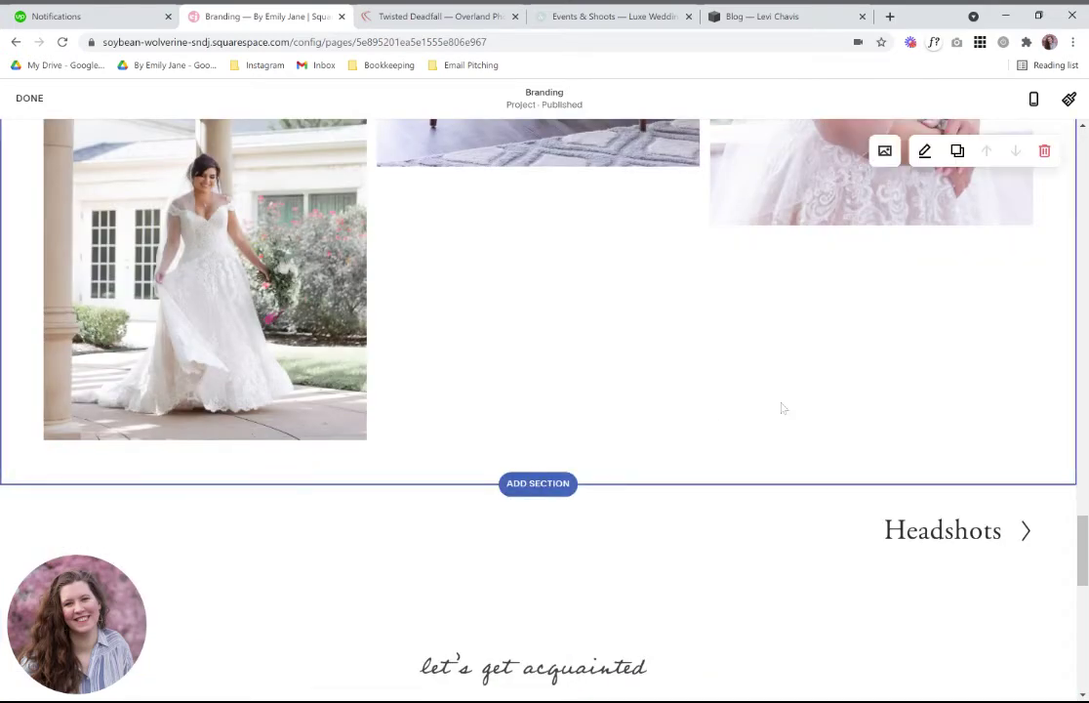
scroll(783, 408, up, 10)
scroll(783, 408, up, 10)
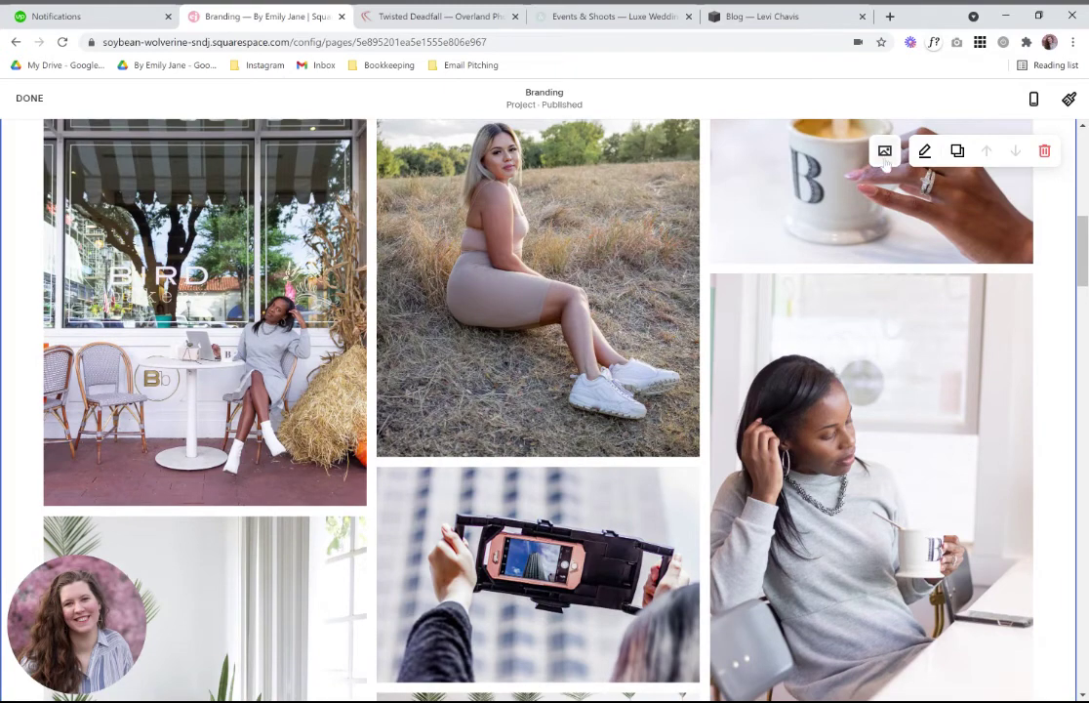
click(885, 152)
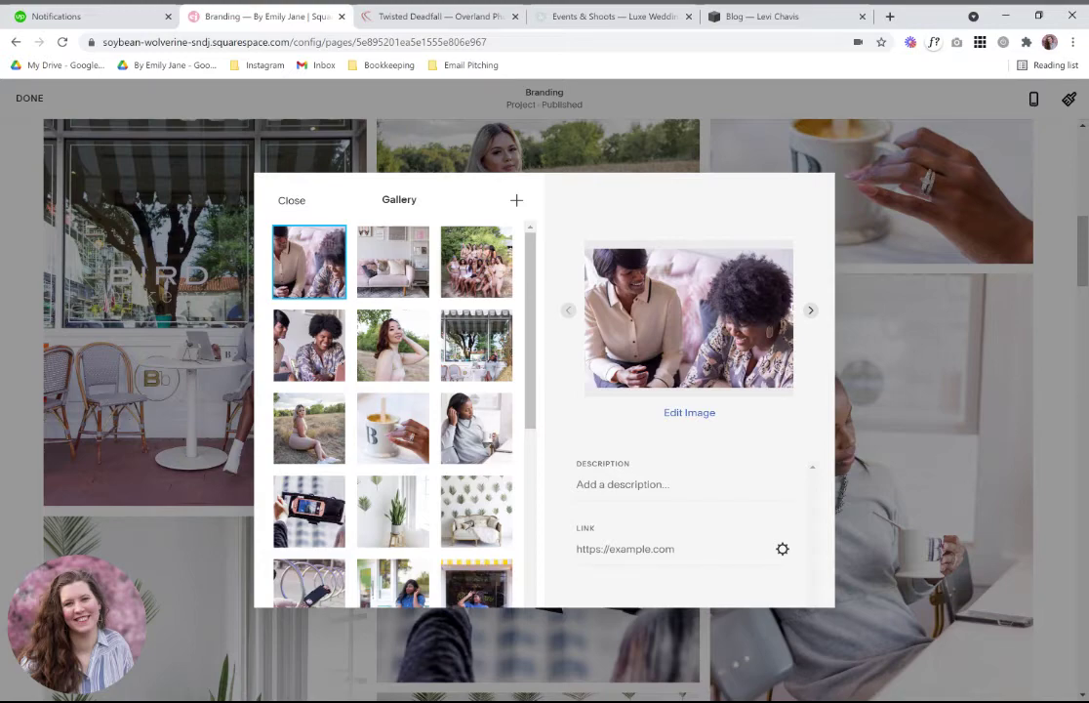
click(290, 201)
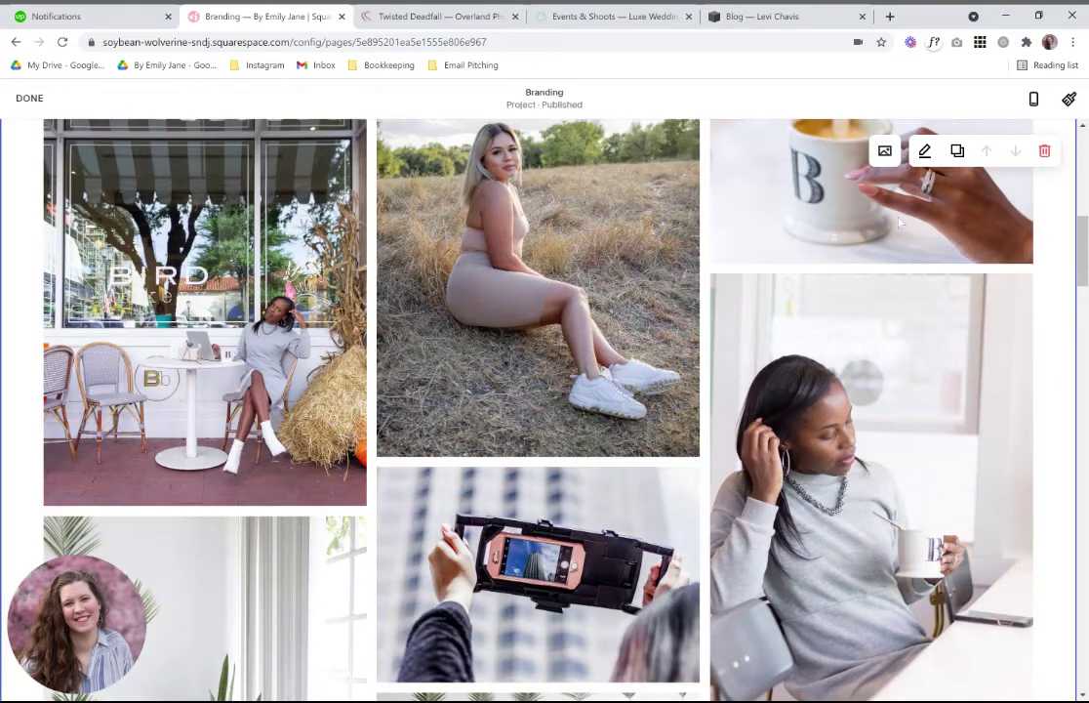
scroll(900, 224, up, 2)
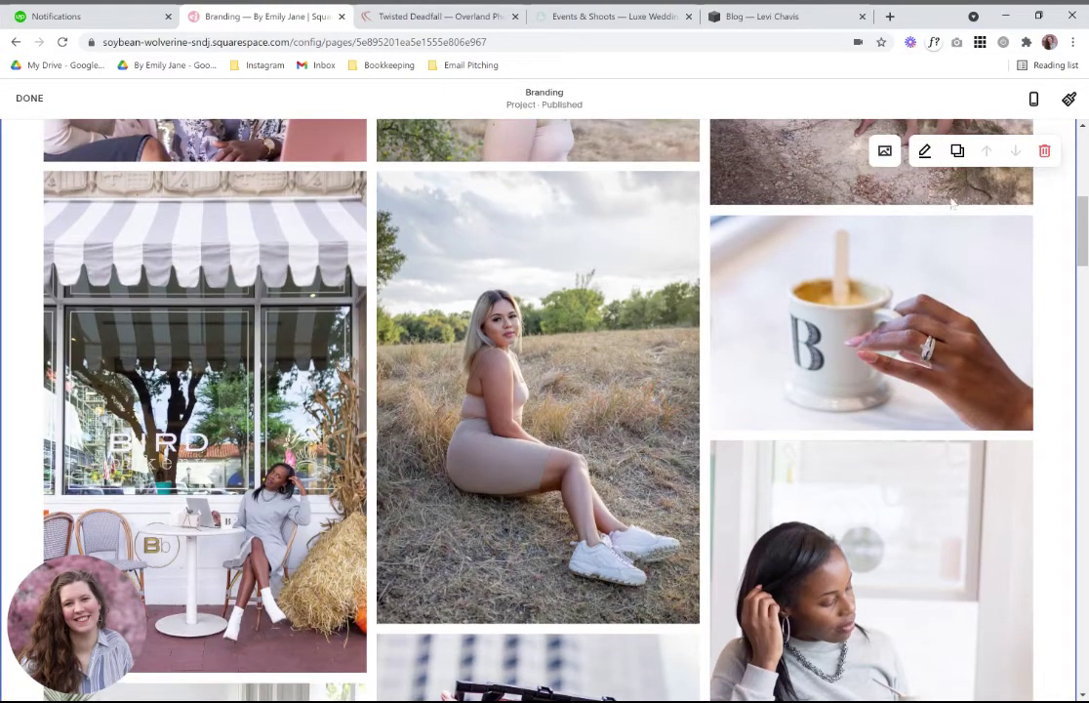
Check the gallery type, then try Full Bleed and Inset widths before returning to Full.
click(926, 155)
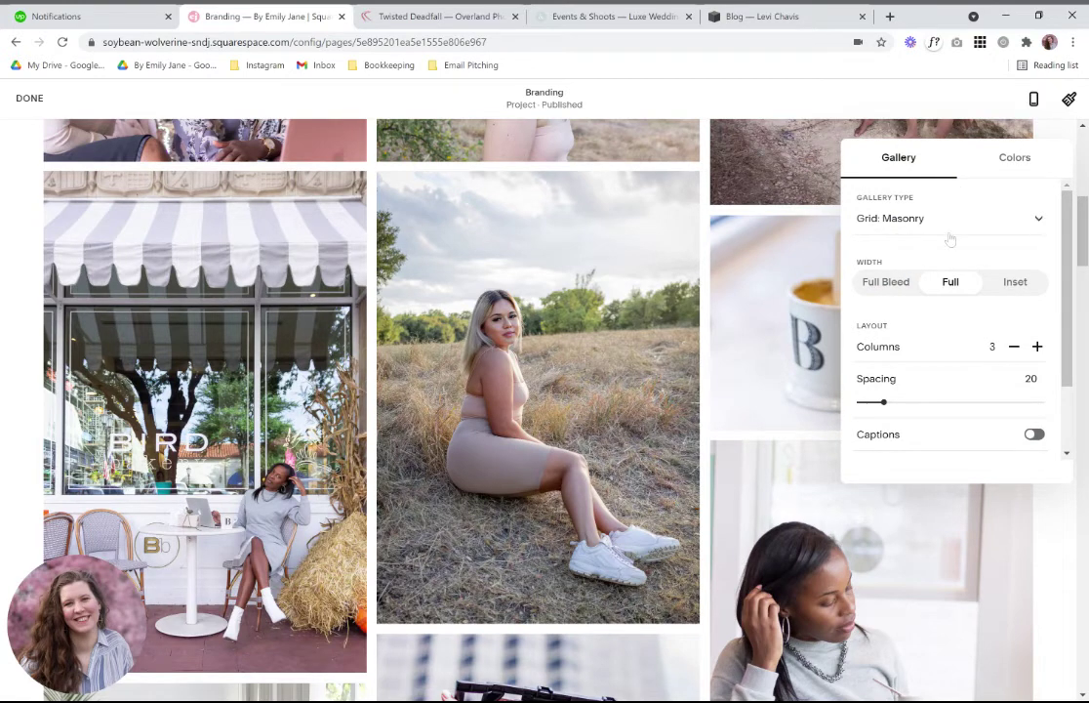
click(1041, 225)
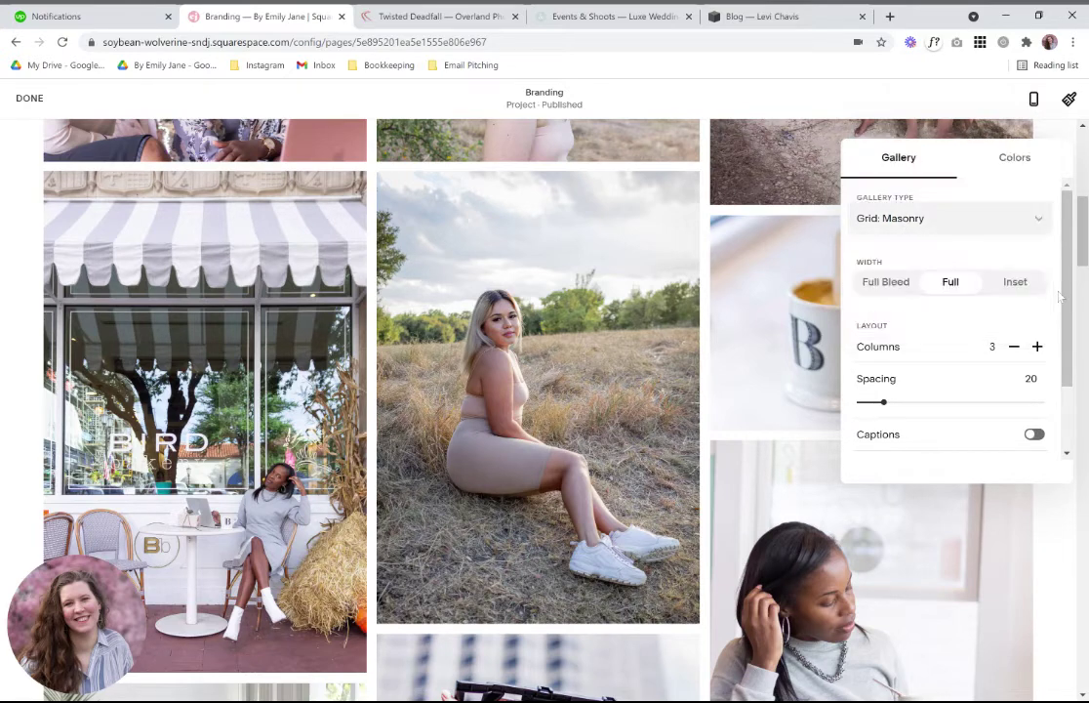
scroll(1060, 295, down, 1)
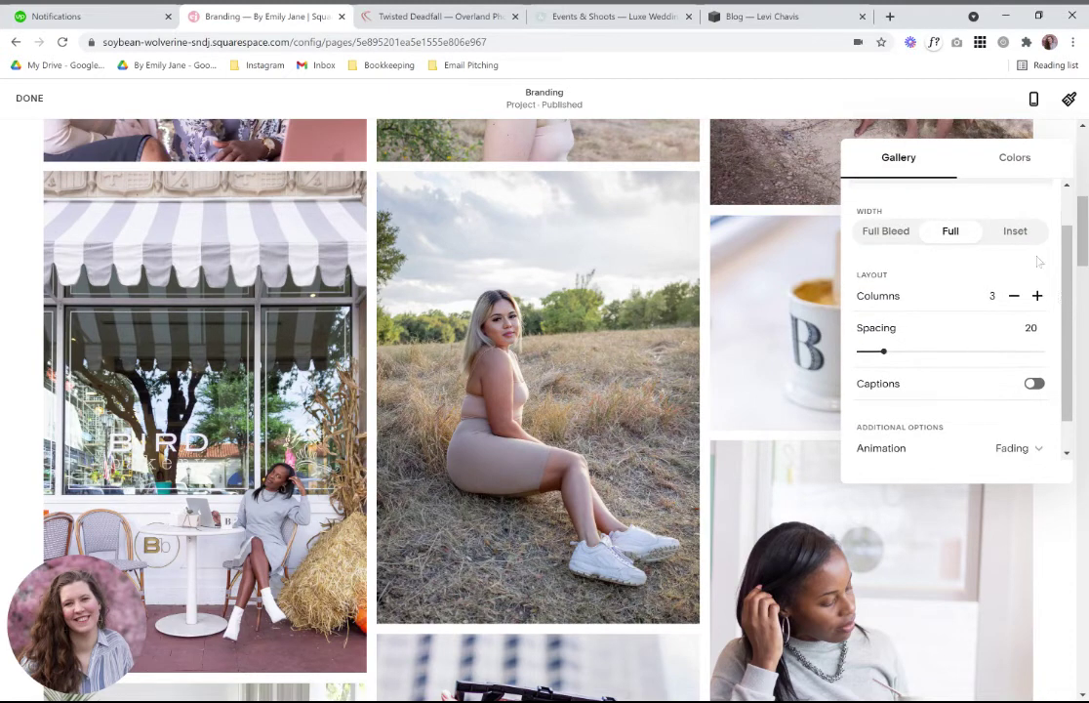
click(885, 231)
click(951, 231)
click(1015, 232)
click(951, 232)
Keep the Fading animation and switch the gallery lightbox on.
scroll(920, 244, down, 1)
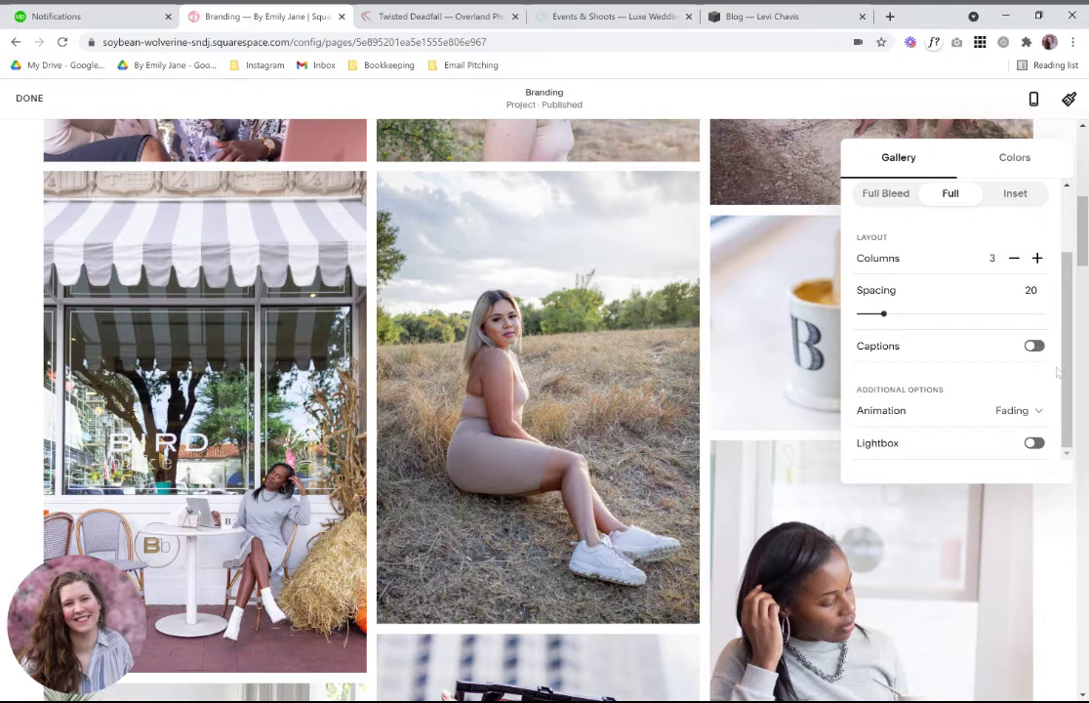
click(1036, 415)
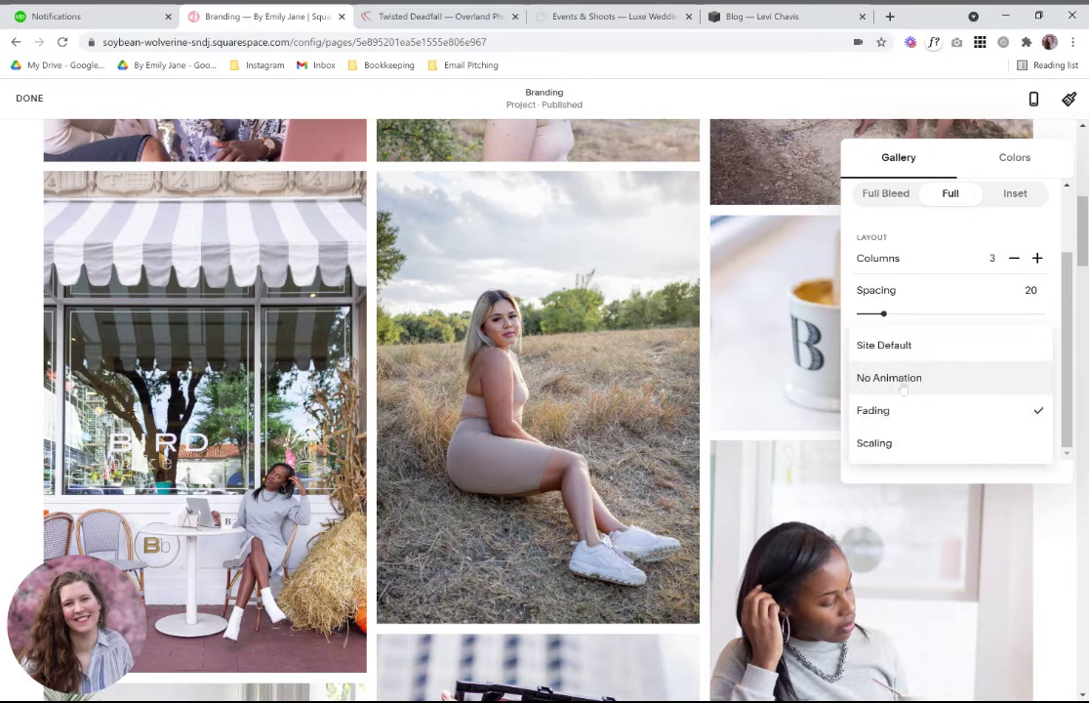
click(1059, 359)
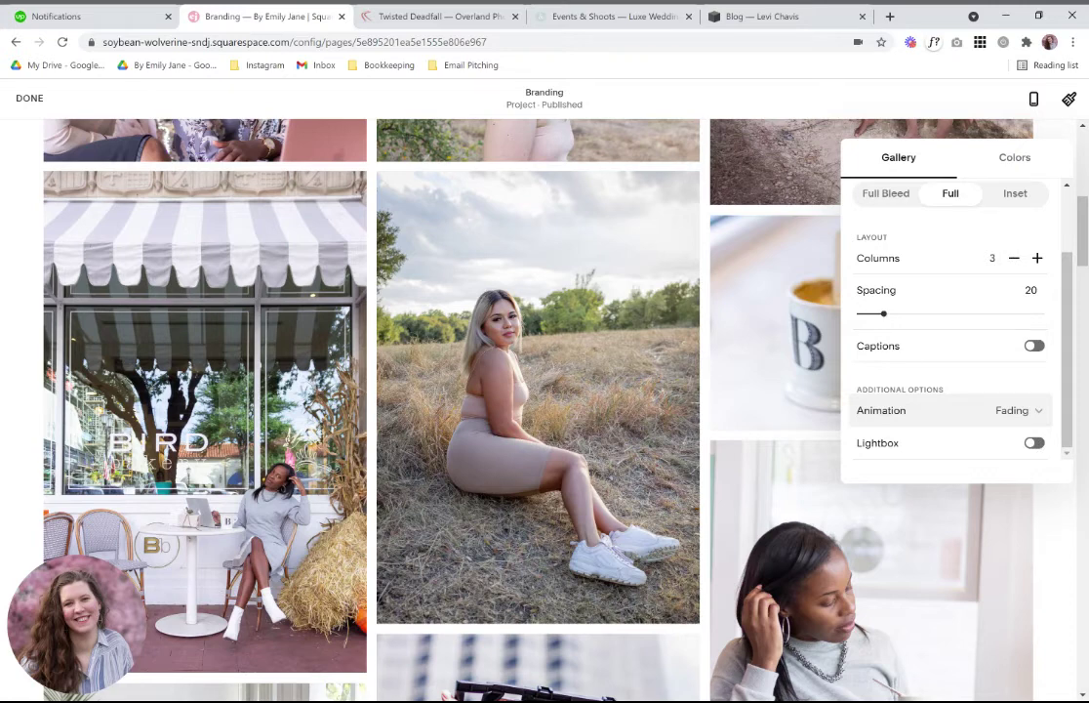
click(1037, 445)
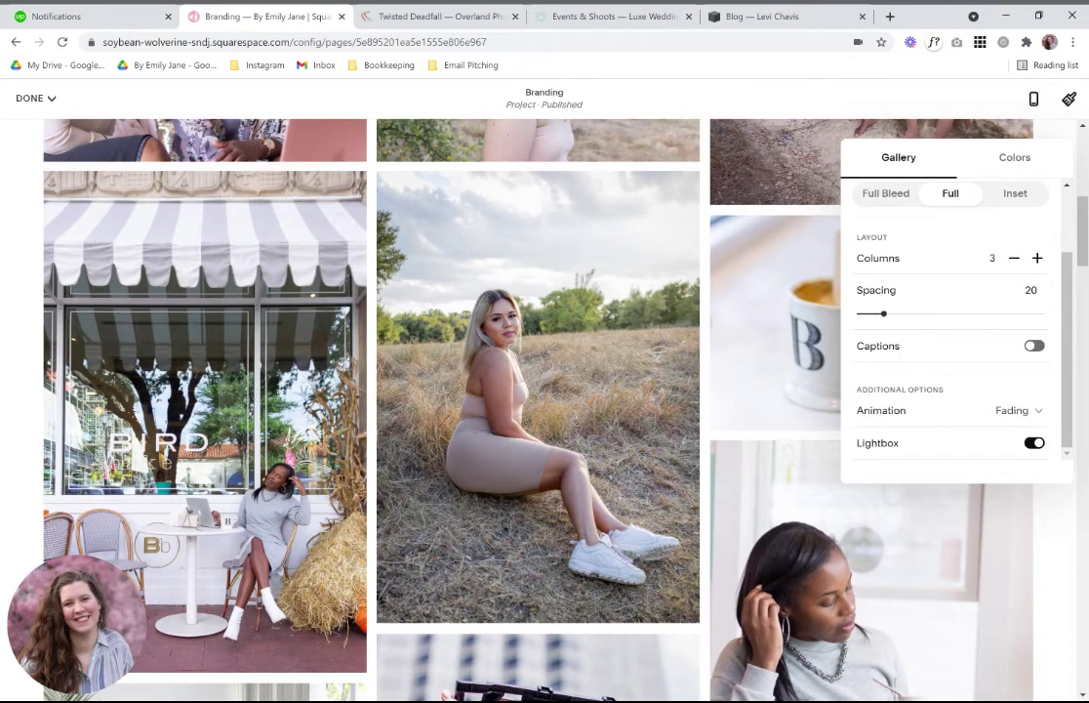
click(1025, 166)
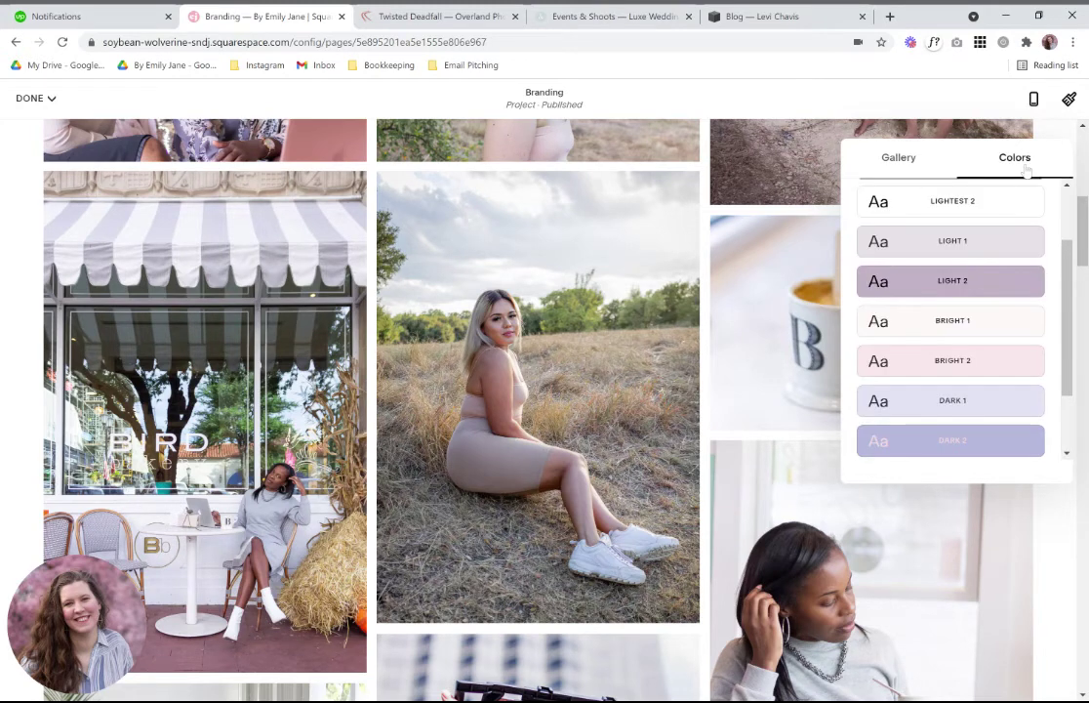
Try BRIGHT 2, settle on the LIGHTEST 1 section theme, and save from the DONE menu.
click(1001, 371)
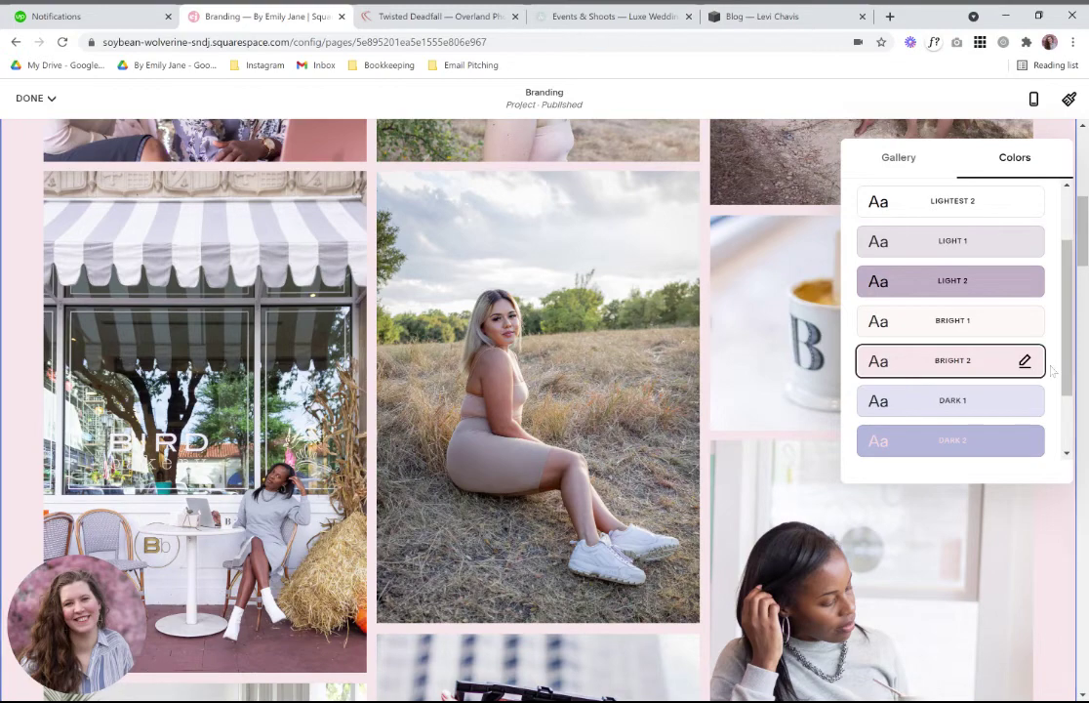
scroll(984, 274, up, 2)
click(984, 254)
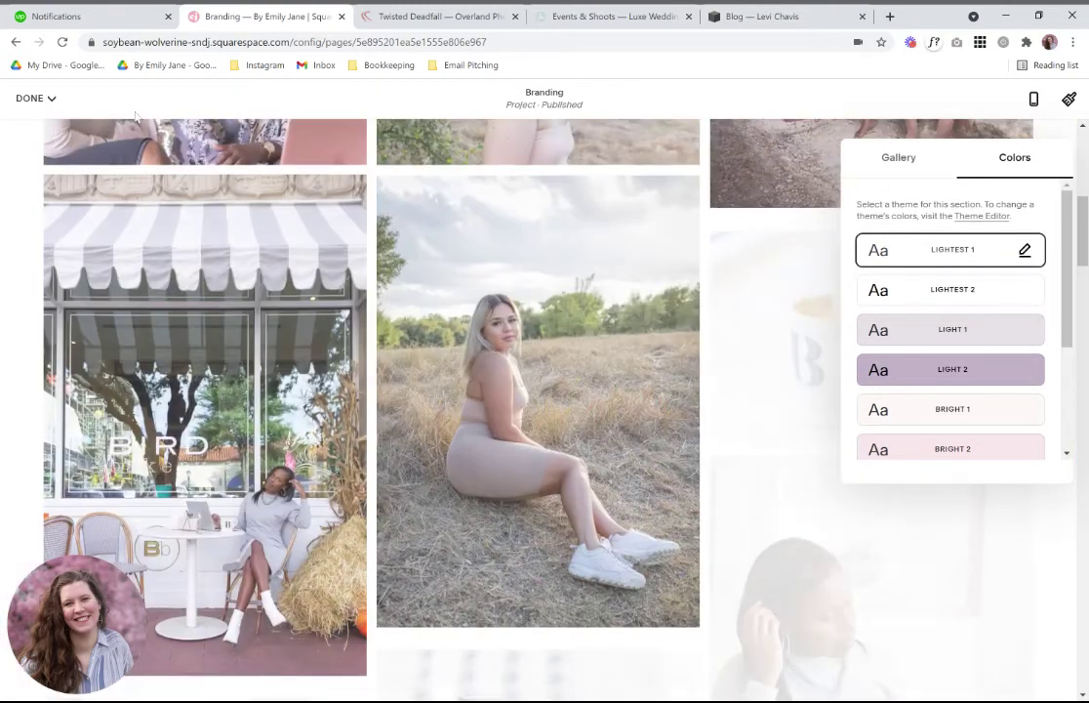
click(32, 98)
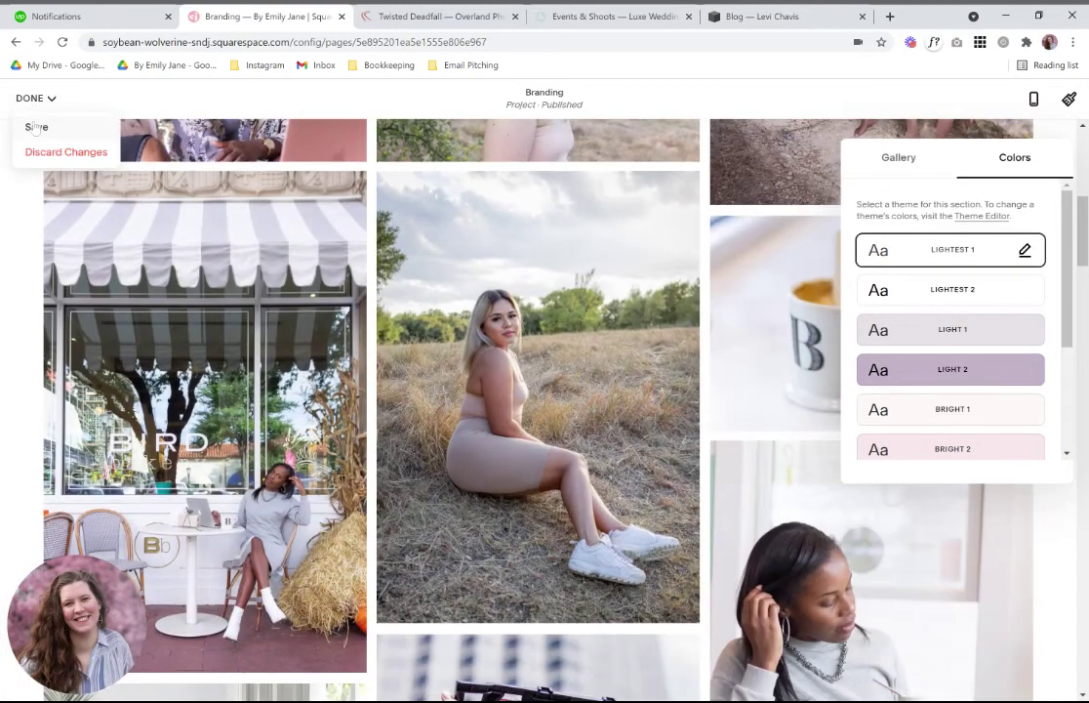
click(32, 133)
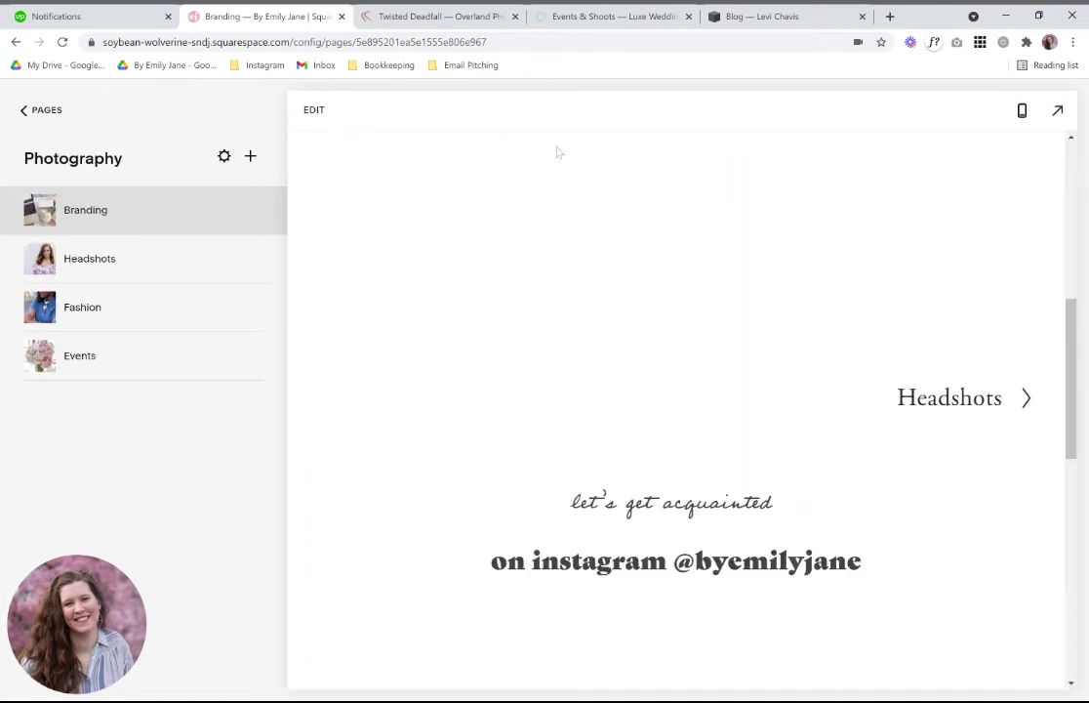
click(1058, 113)
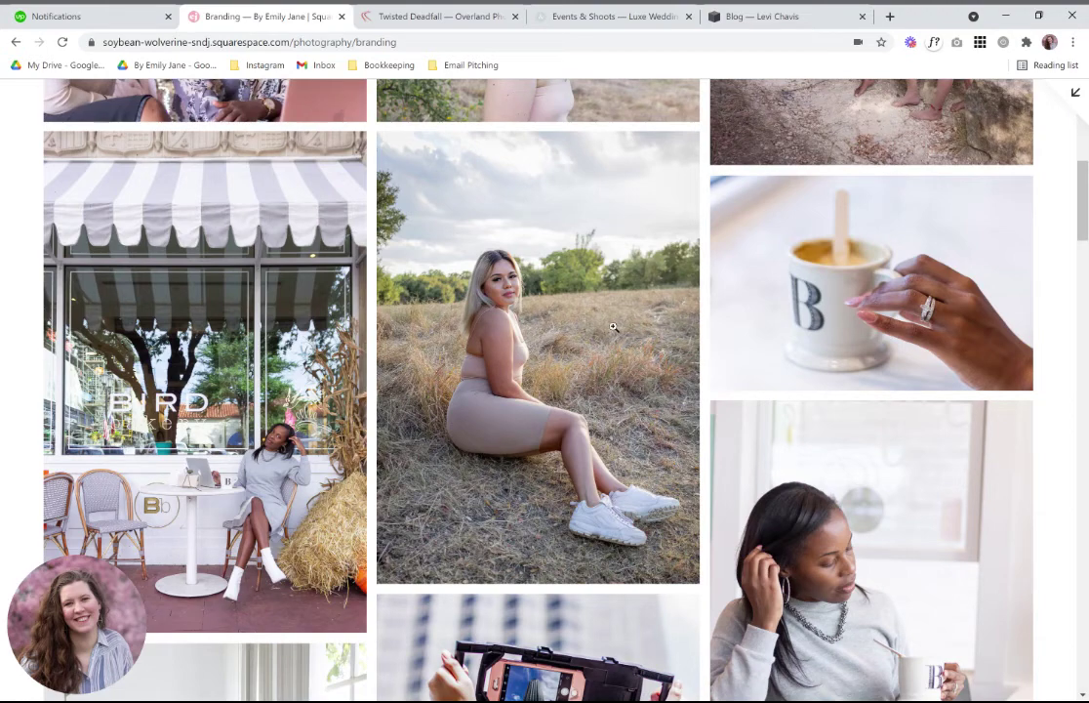
click(613, 327)
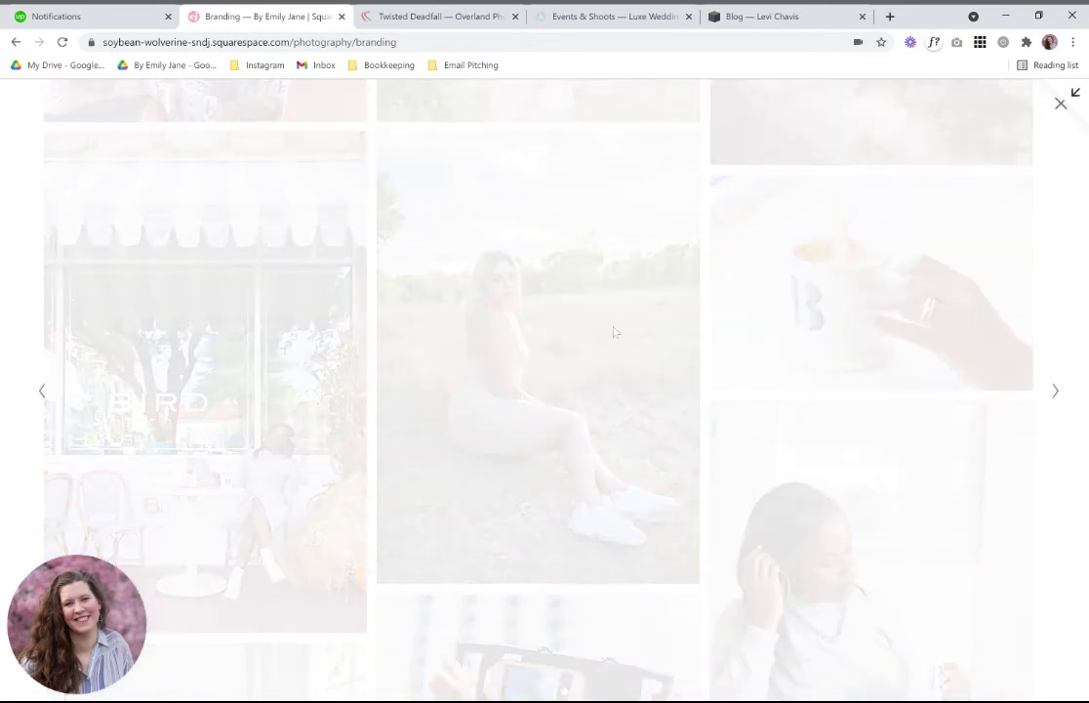
click(1055, 391)
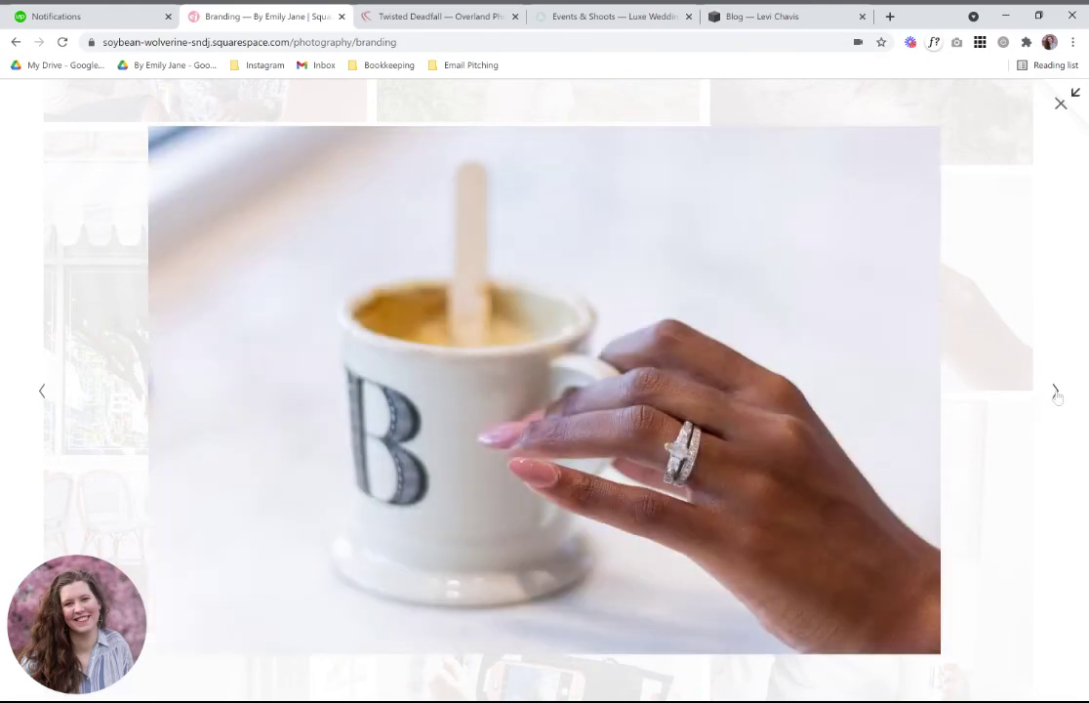
click(1056, 391)
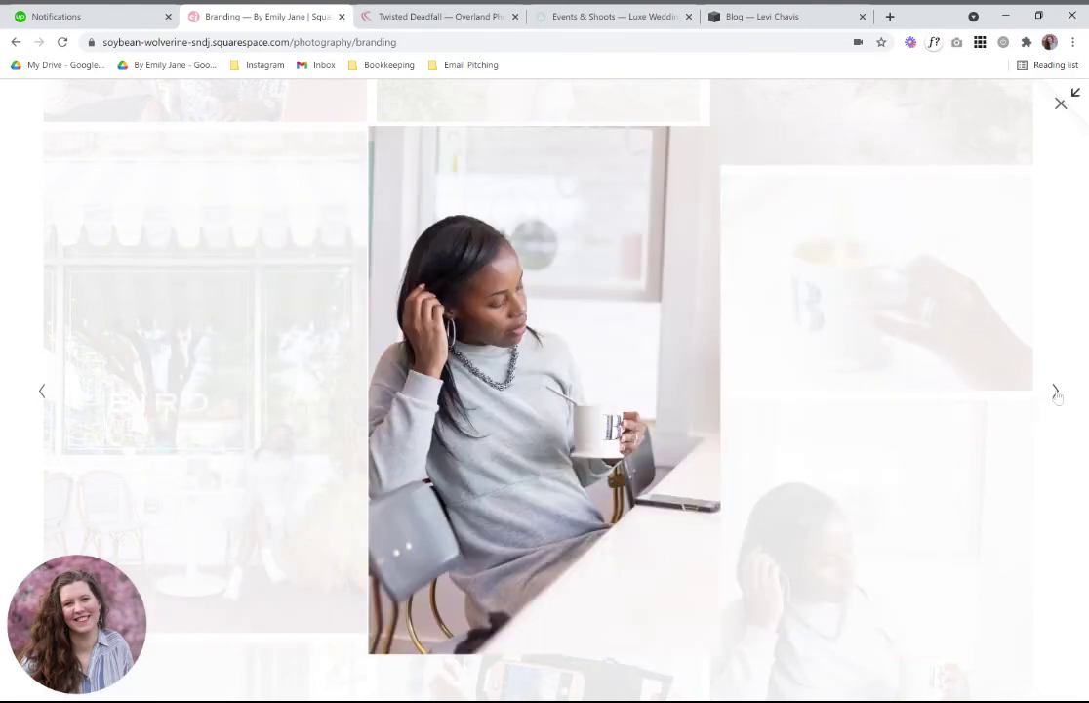
click(1055, 392)
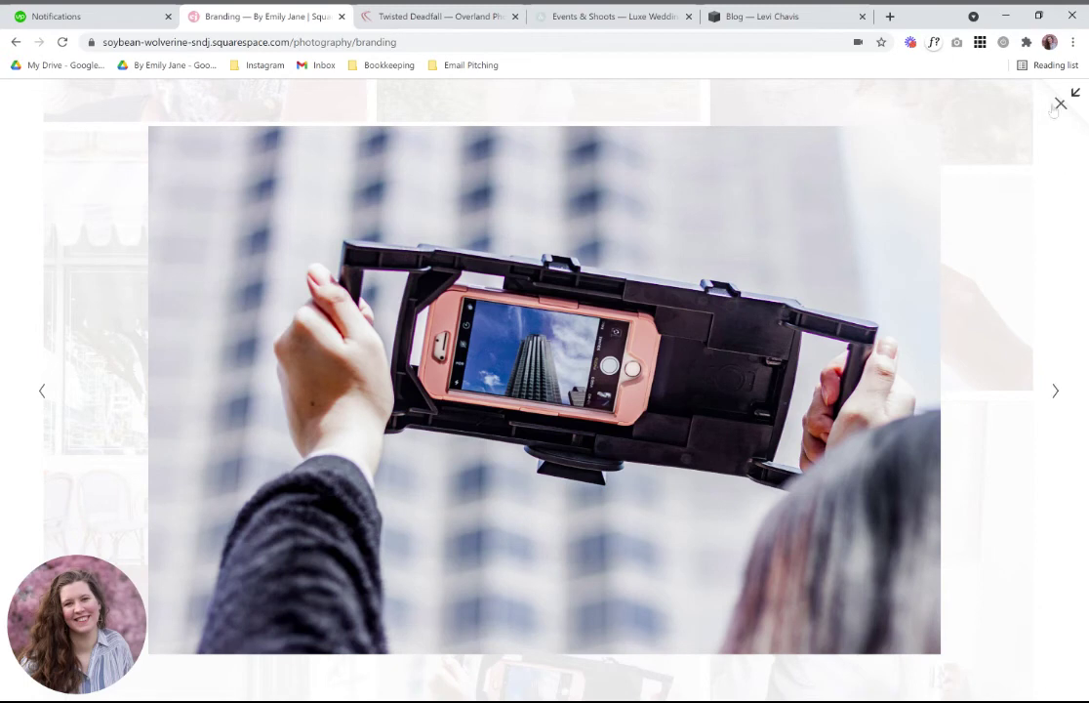
click(1059, 107)
scroll(1016, 318, up, 5)
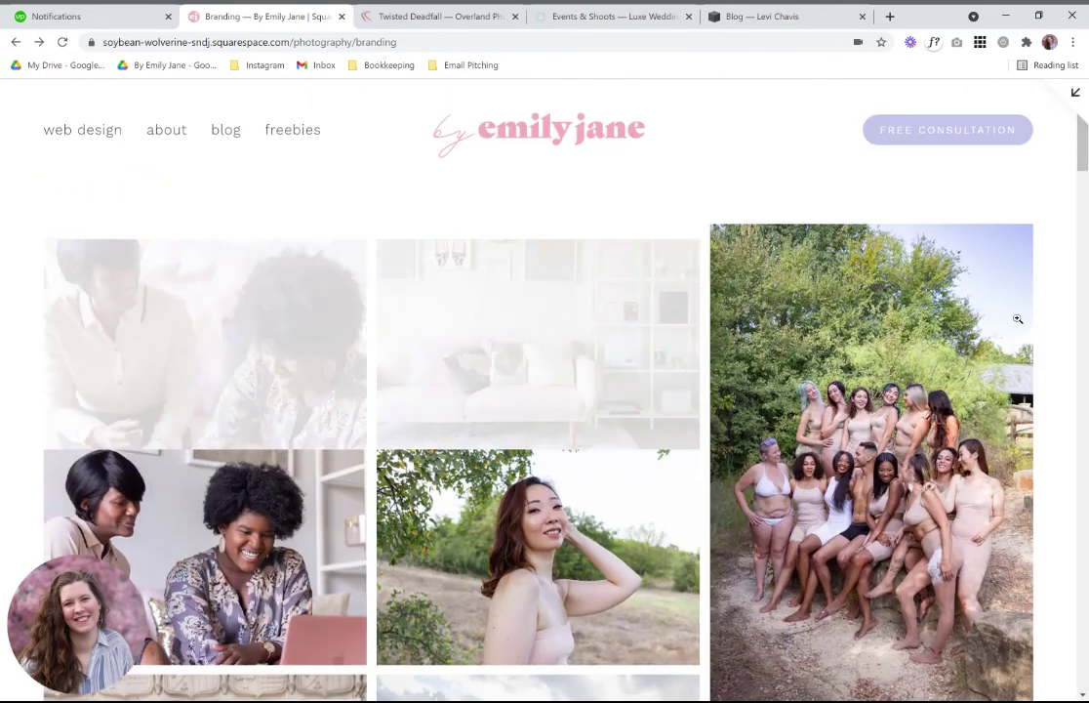
click(1076, 92)
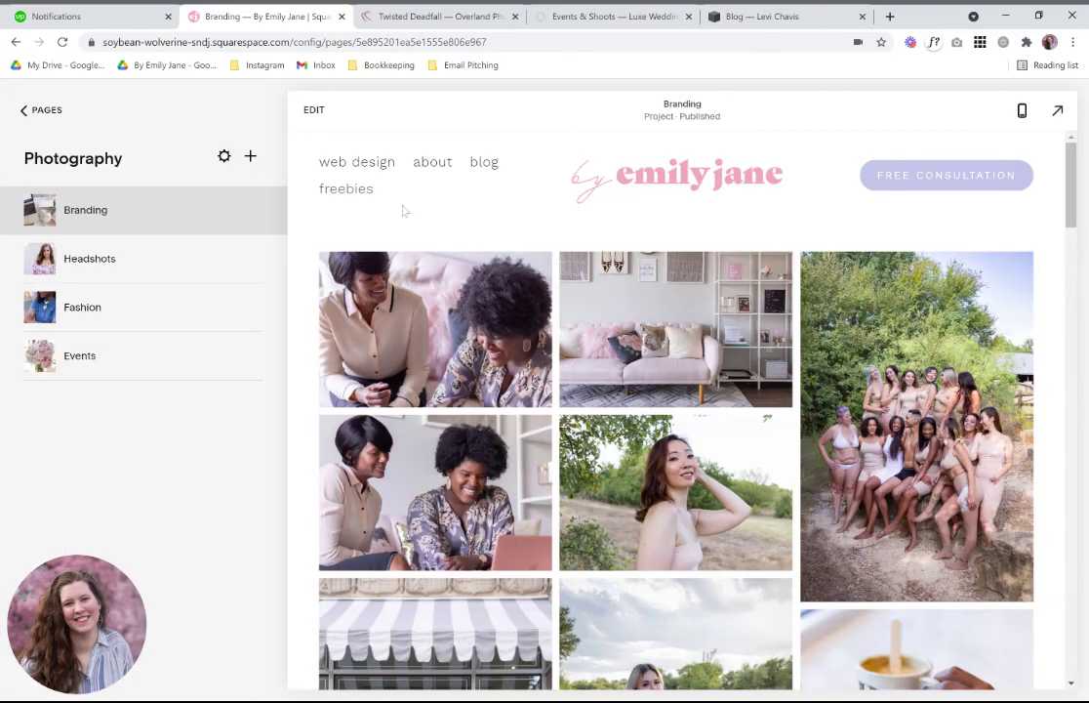
mouse_move(272, 214)
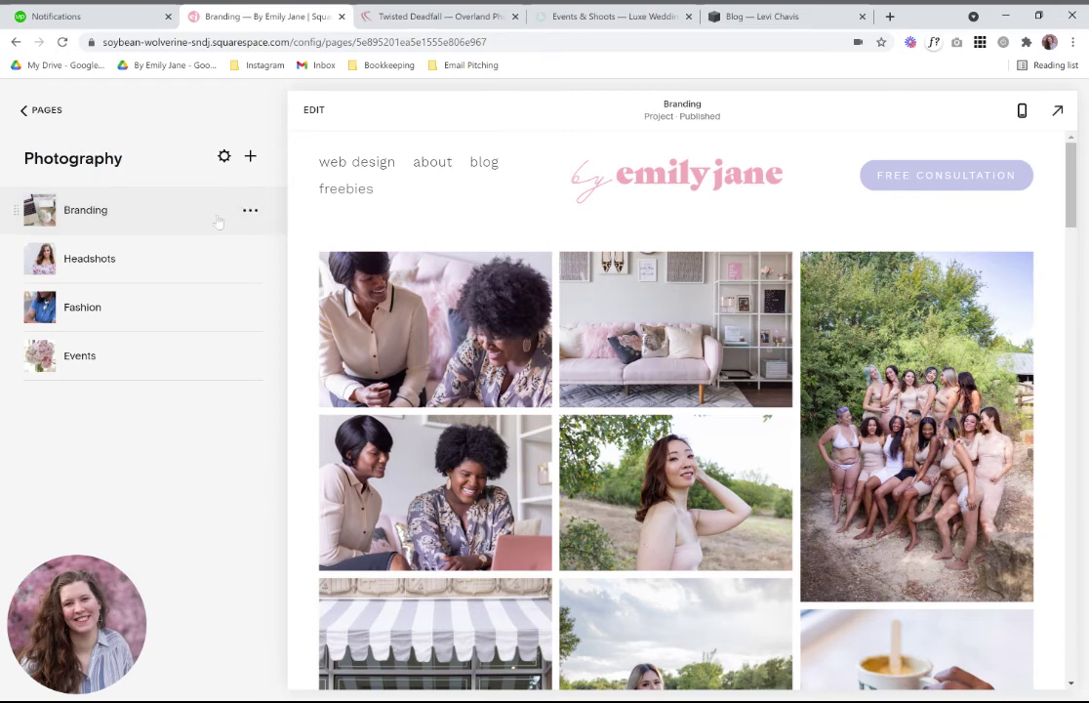
click(250, 211)
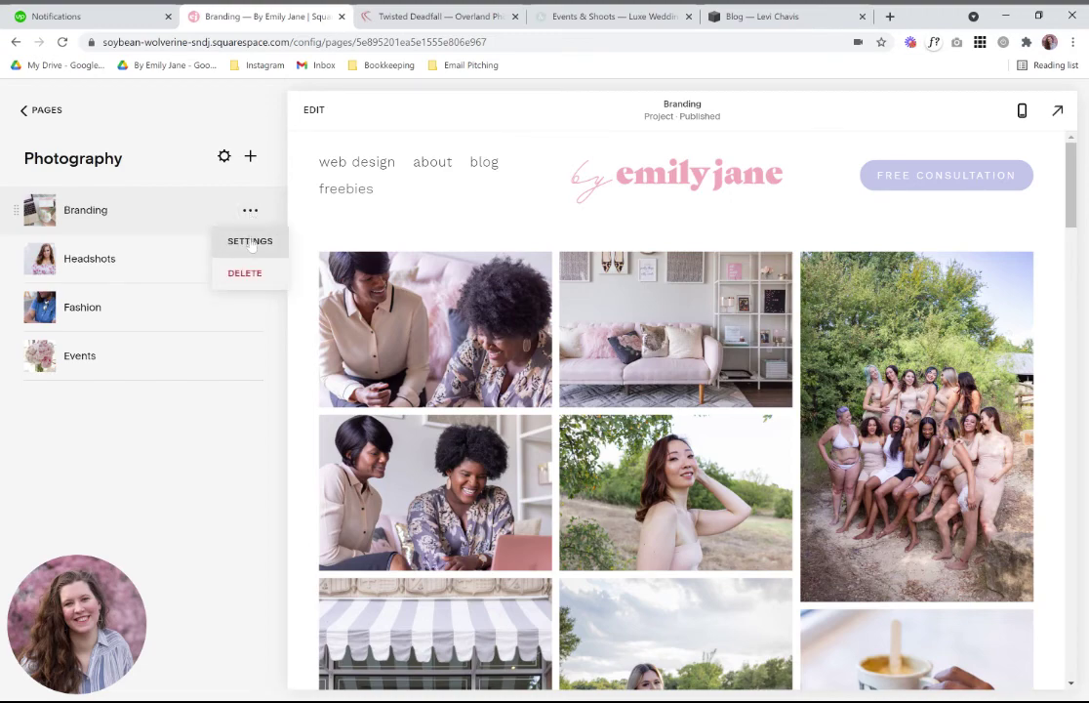
click(250, 241)
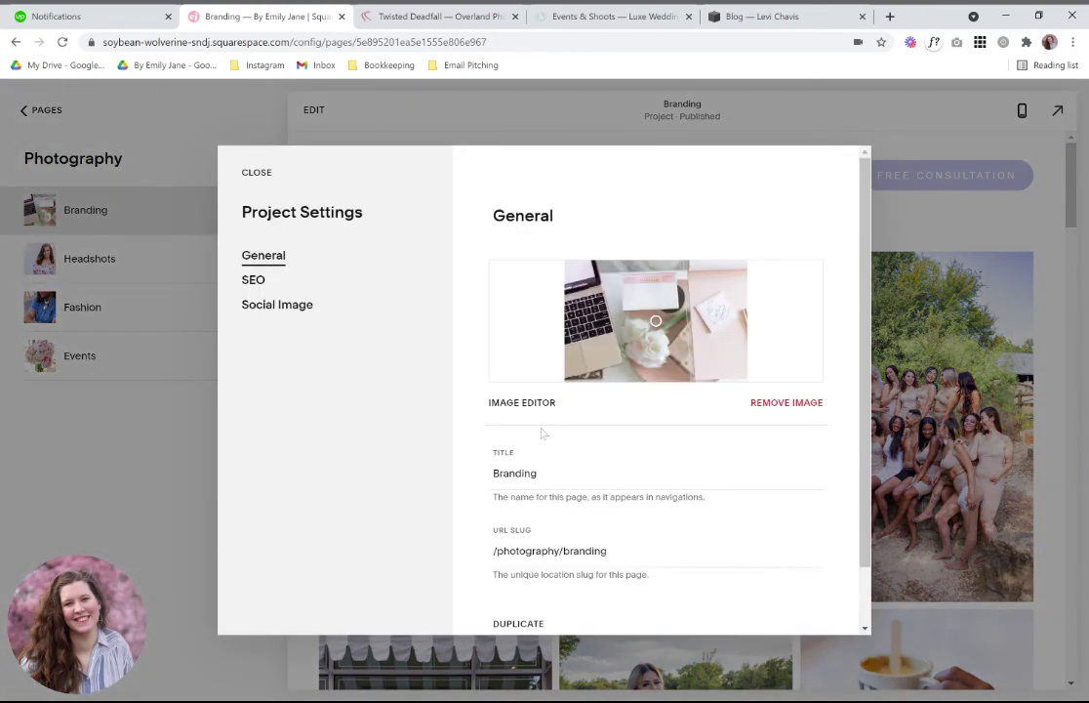
scroll(541, 429, down, 1)
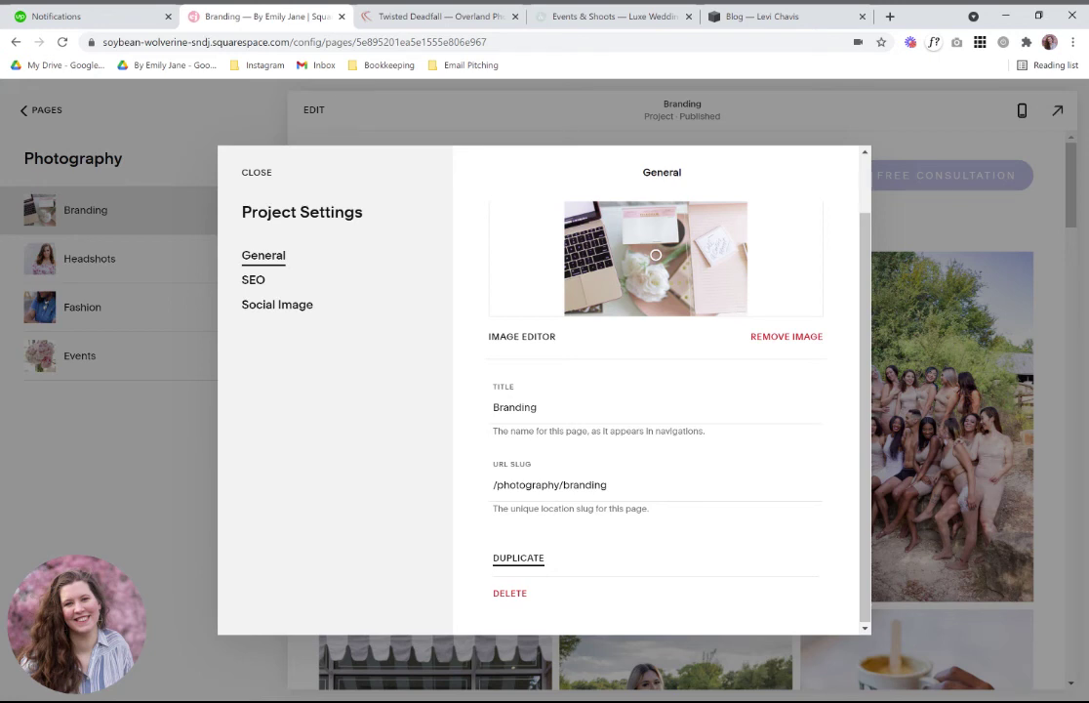
click(256, 175)
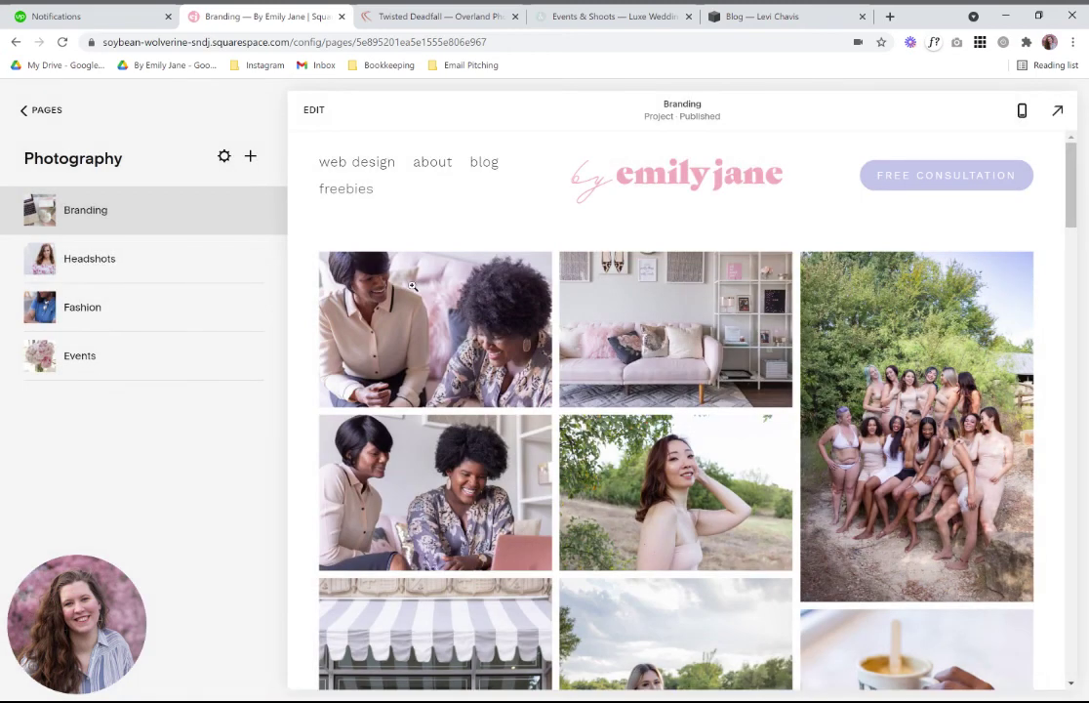